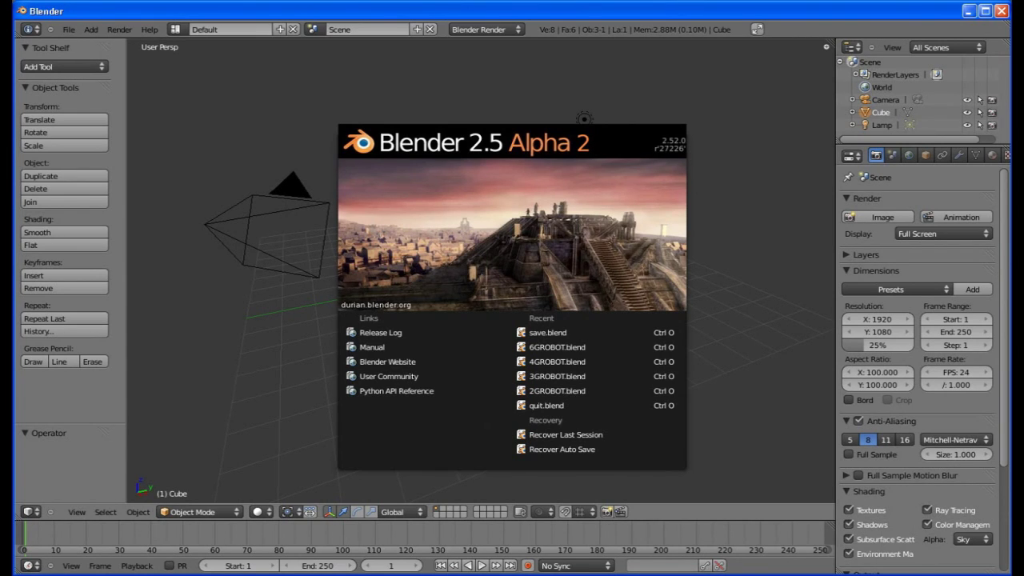
Step: Dismiss the splash, switch to an orthographic right view and delete the default cube
left_click(710, 142)
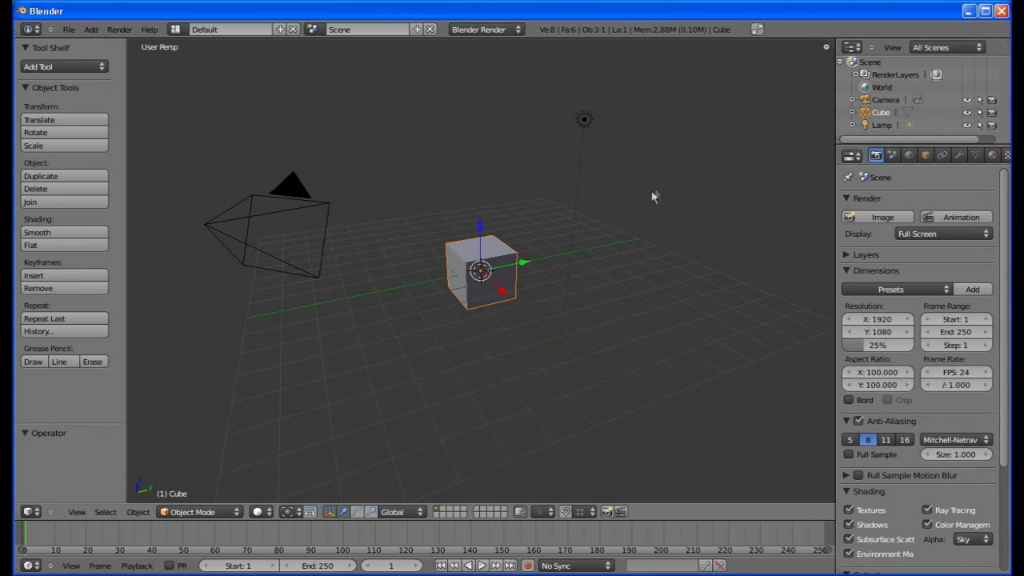
key("KP_5")
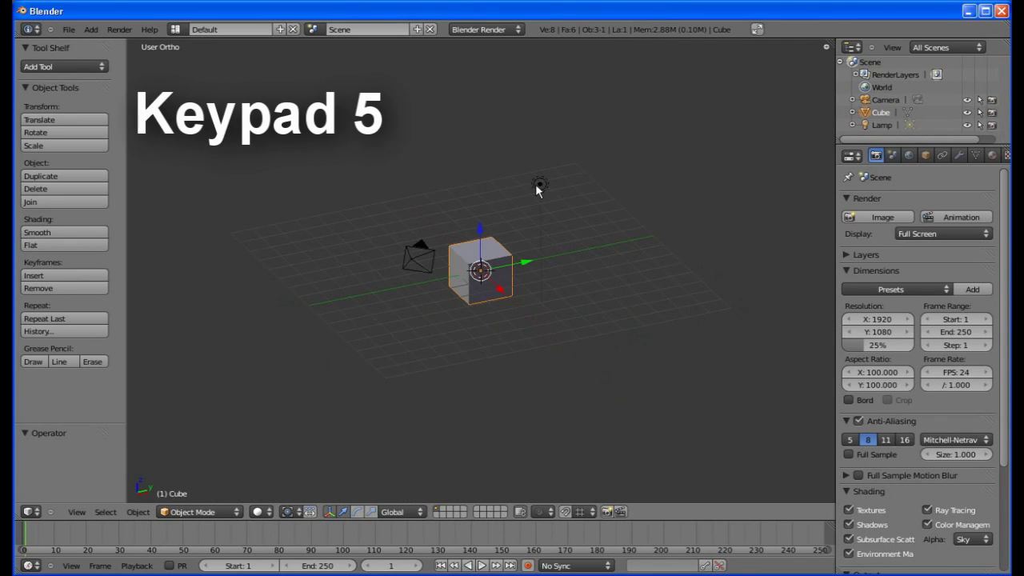
key("KP_3")
key("x")
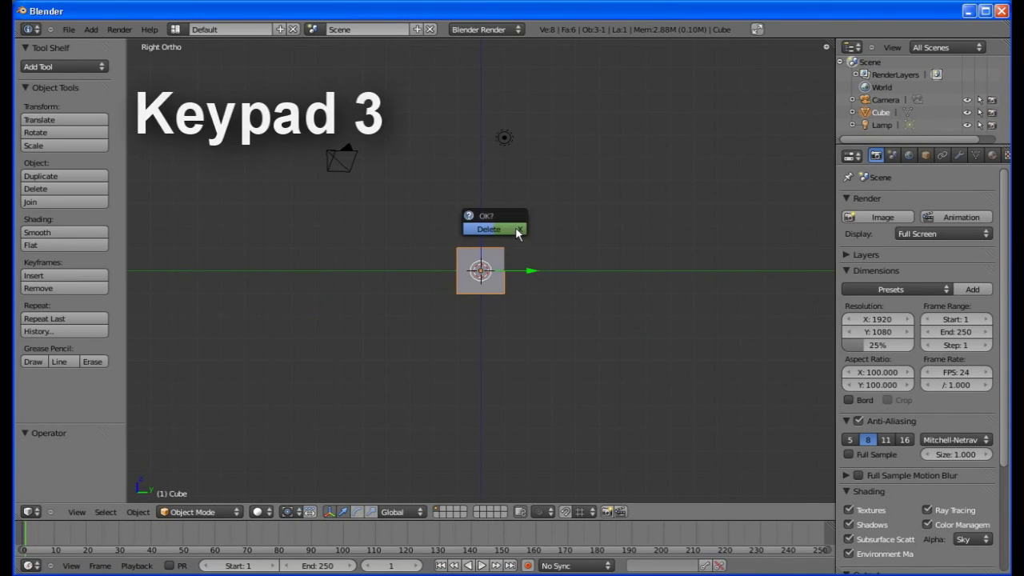
left_click(515, 228)
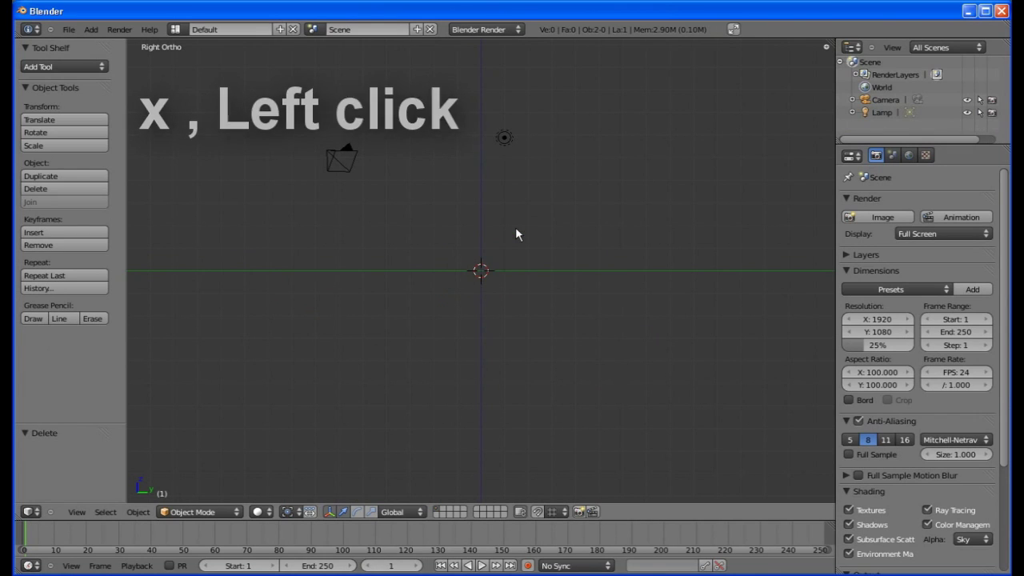
Step: Add a circle mesh with 20 vertices and view it from the top
key("shift+a")
mouse_move(516, 233)
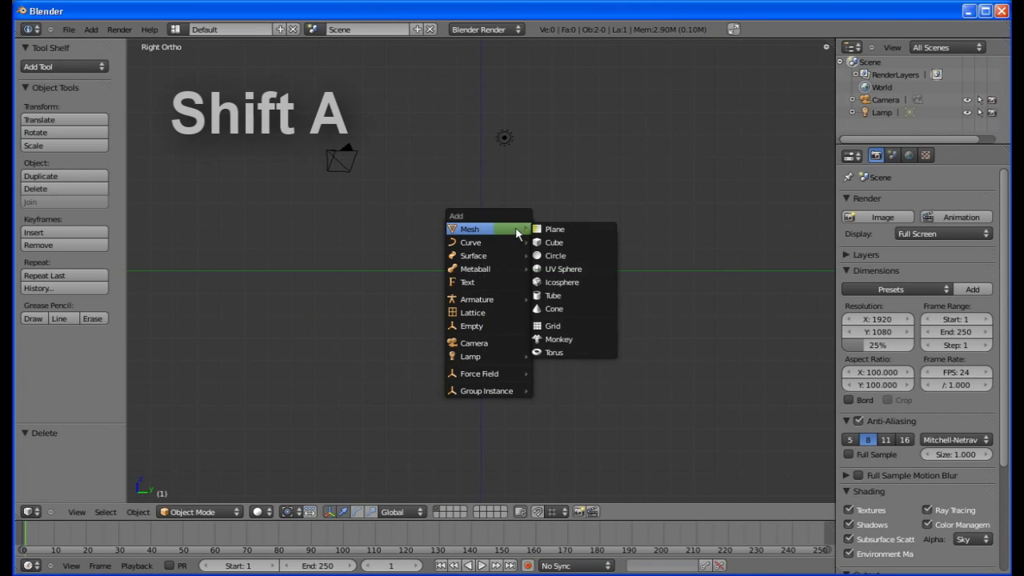
left_click(570, 254)
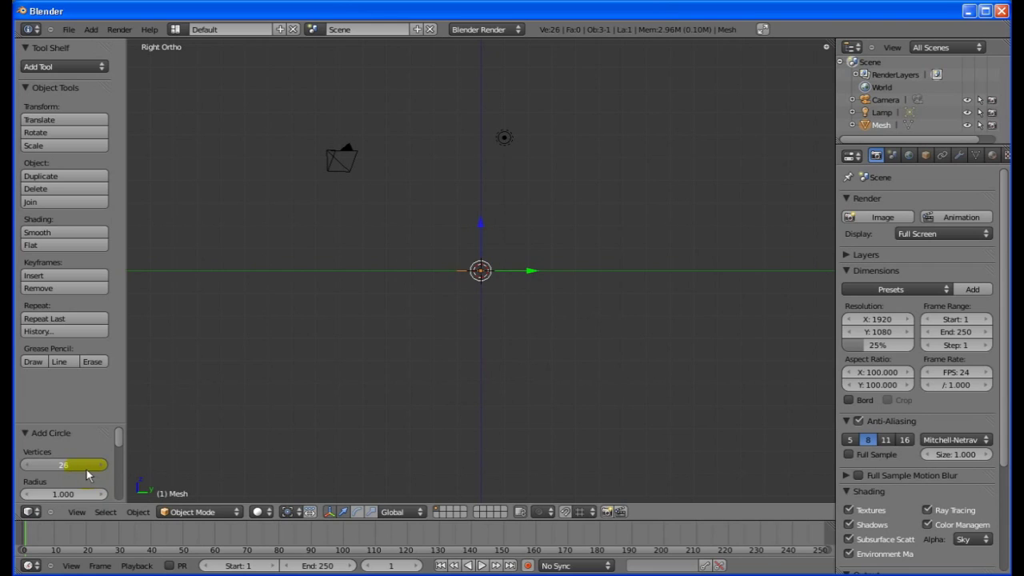
scroll(85, 468, "down", 5, "ctrl")
scroll(82, 468, "down", 1, "ctrl")
left_click(104, 465)
key("KP_7")
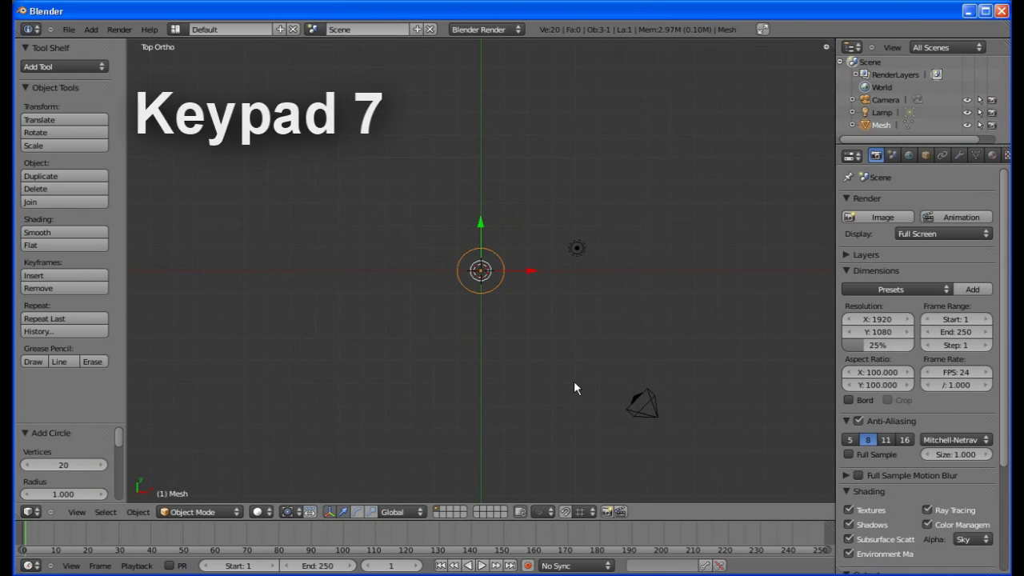
Step: In Edit Mode, extrude the circle straight up along Z into a cylinder wall
key("Tab")
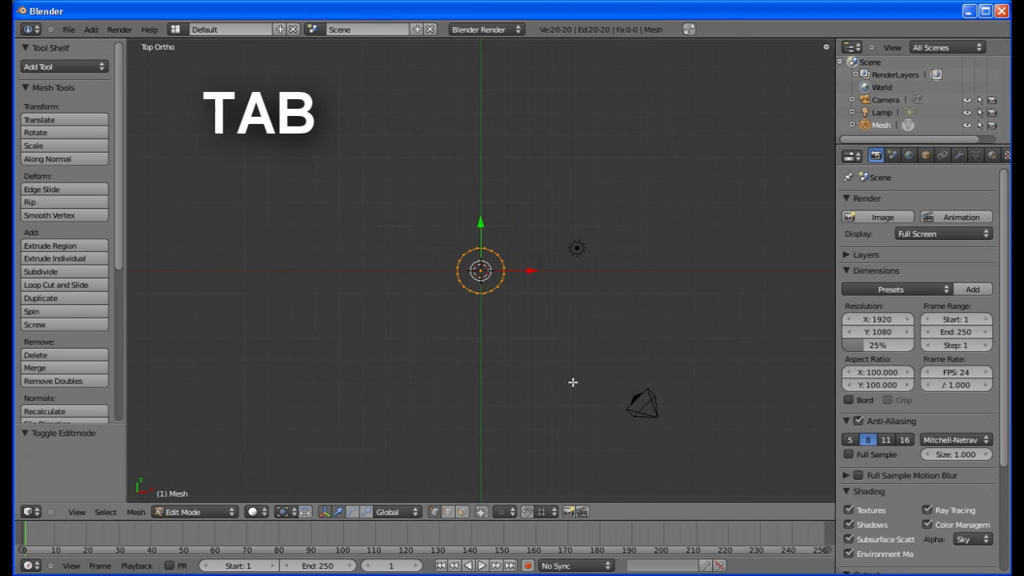
key("KP_3")
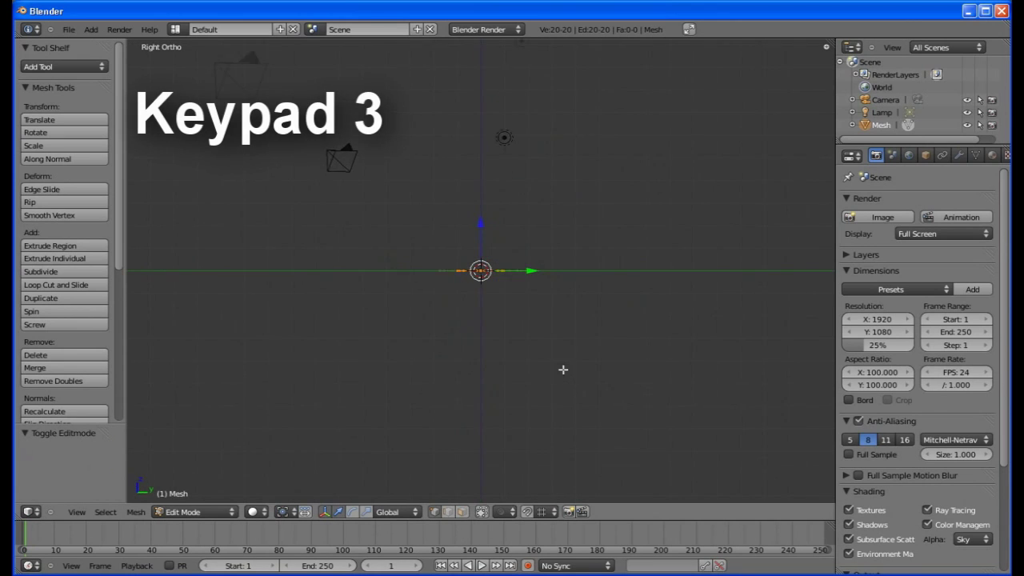
scroll(563, 369, "up", 5)
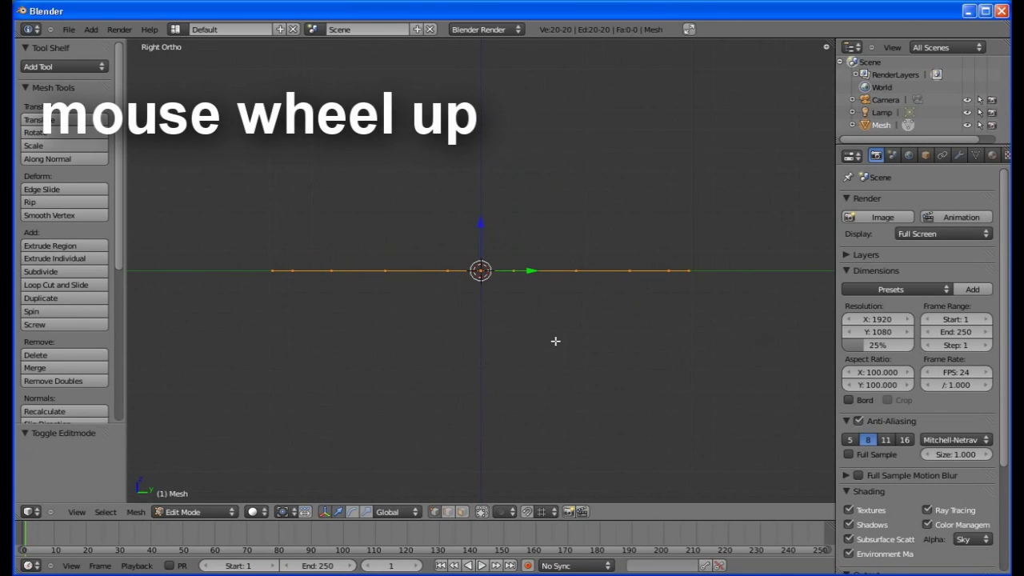
middle_click_drag(555, 343, 561, 46, "shift")
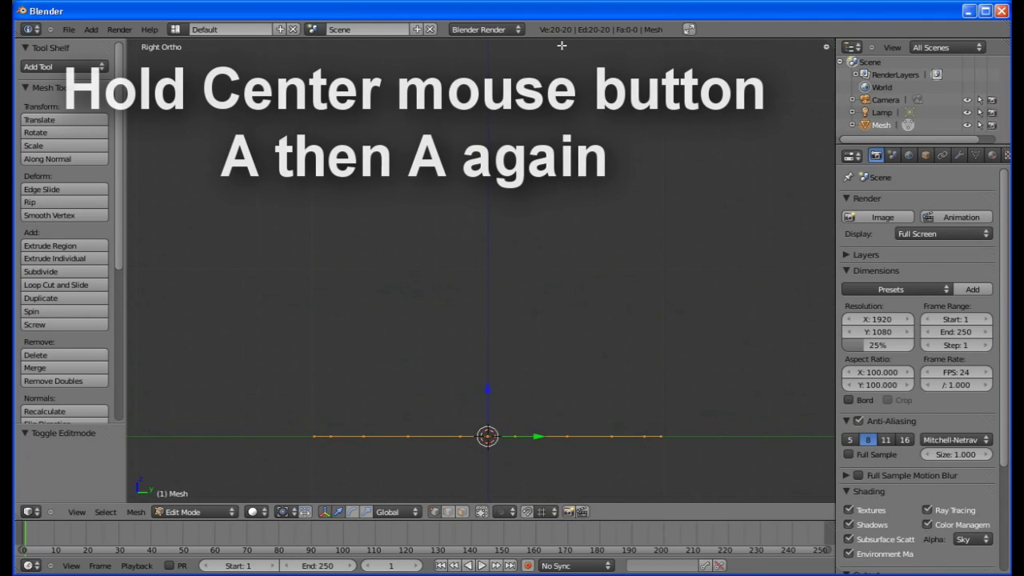
key("e")
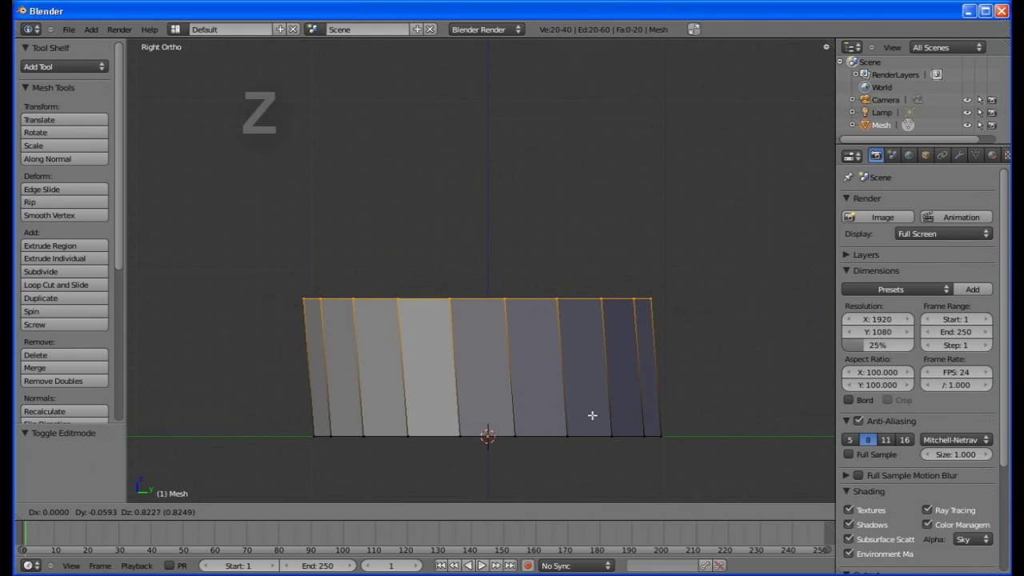
key("z")
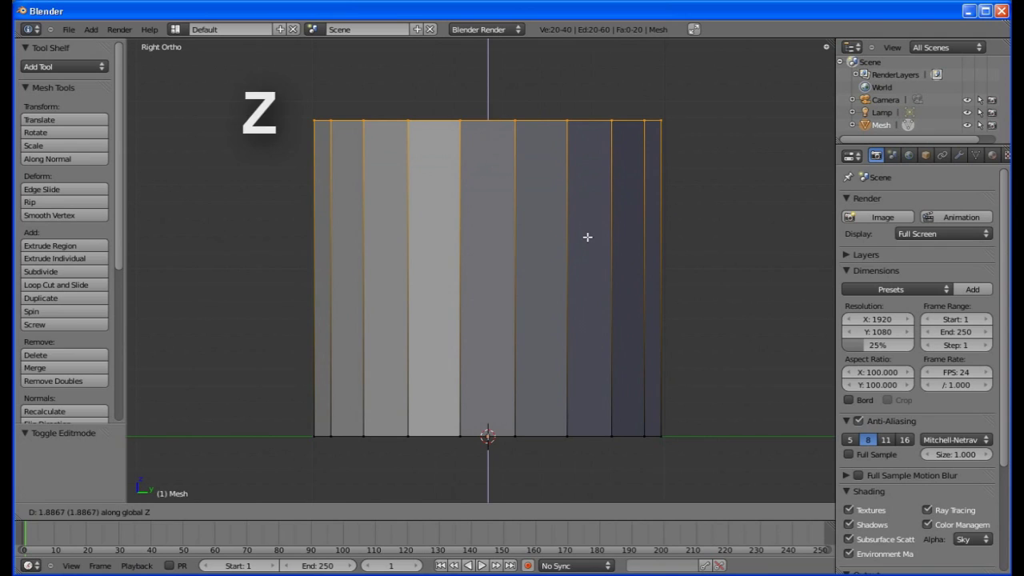
left_click(587, 236)
Step: Add four evenly spaced horizontal loop cuts around the cylinder wall
key("a")
key("ctrl+r")
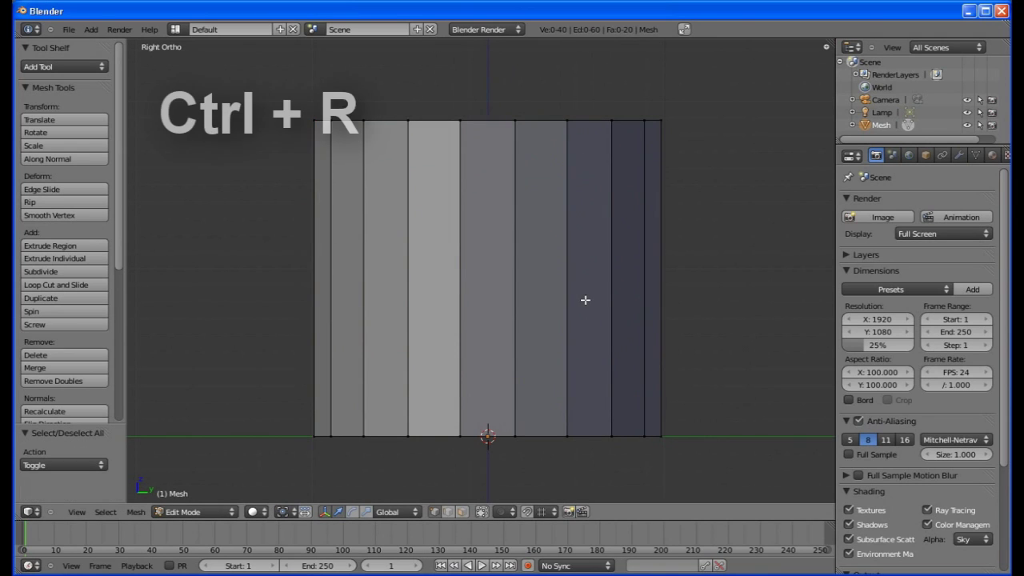
scroll(585, 300, "up", 3)
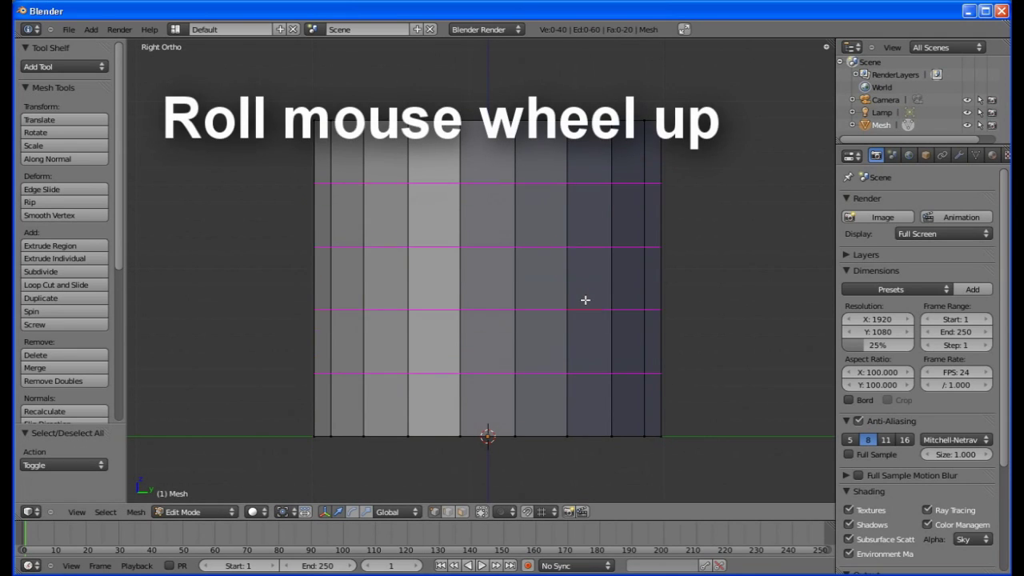
left_click(584, 300)
right_click(589, 324)
Step: Extrude the bottom ring in place and merge it at center to close the base
key("a")
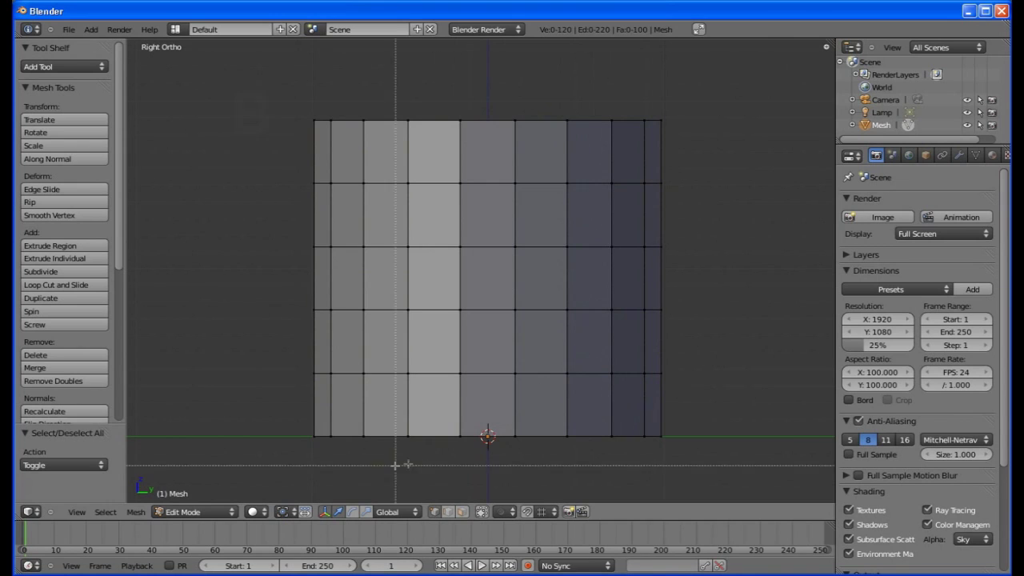
key("b")
left_click_drag(293, 426, 688, 450)
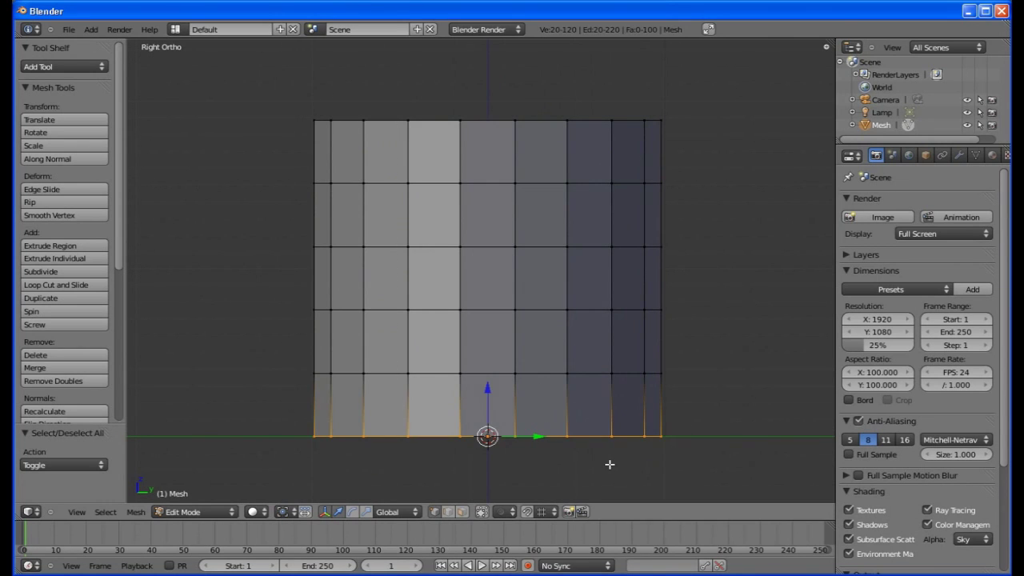
key("e")
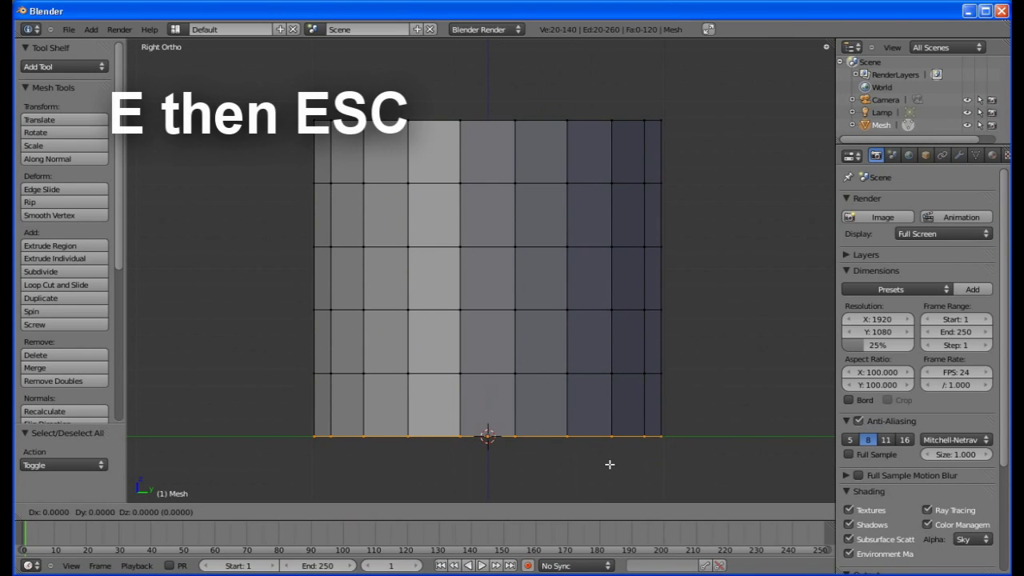
key("Escape")
middle_click_drag(498, 467, 471, 345)
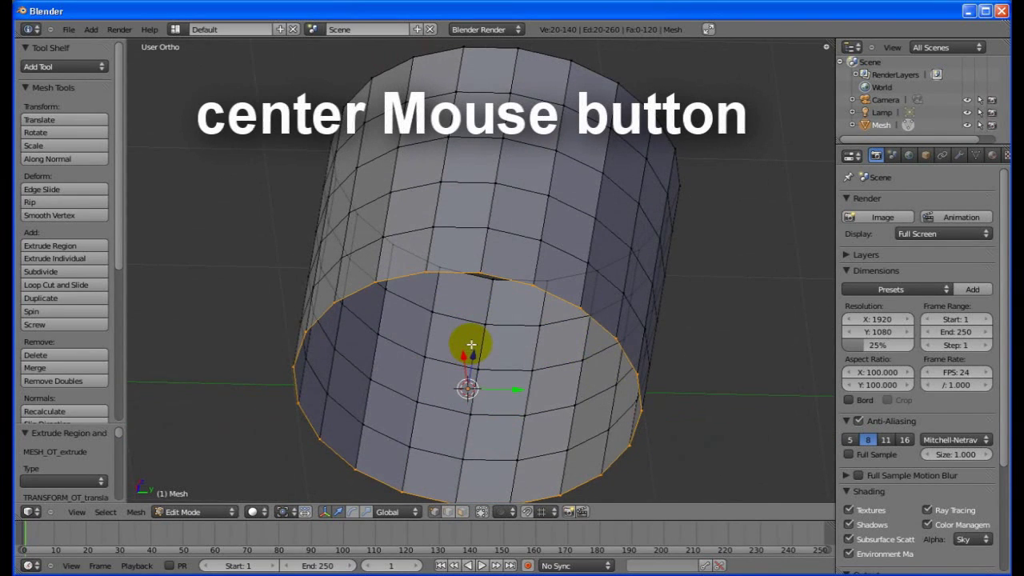
key("alt+m")
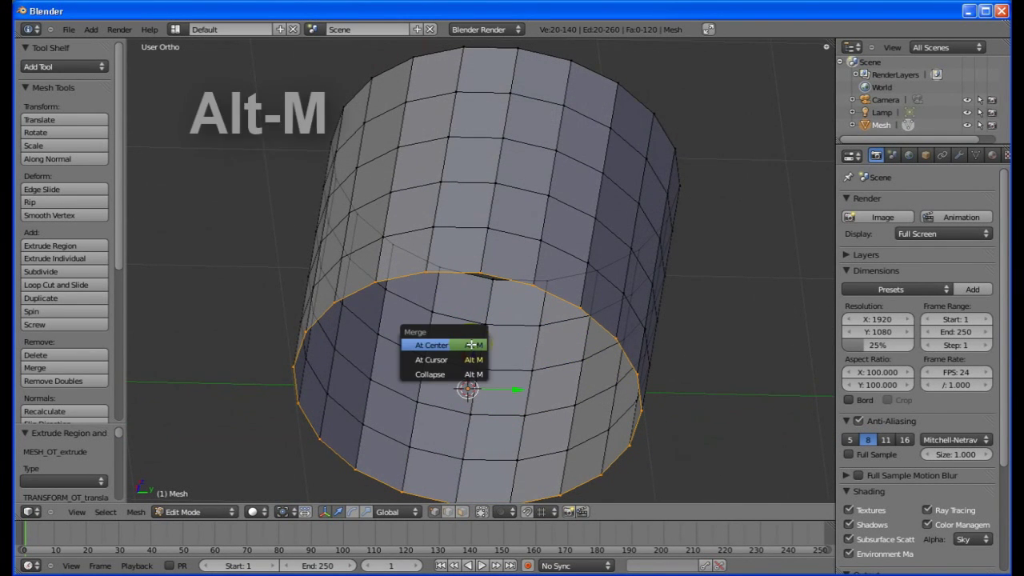
left_click(471, 345)
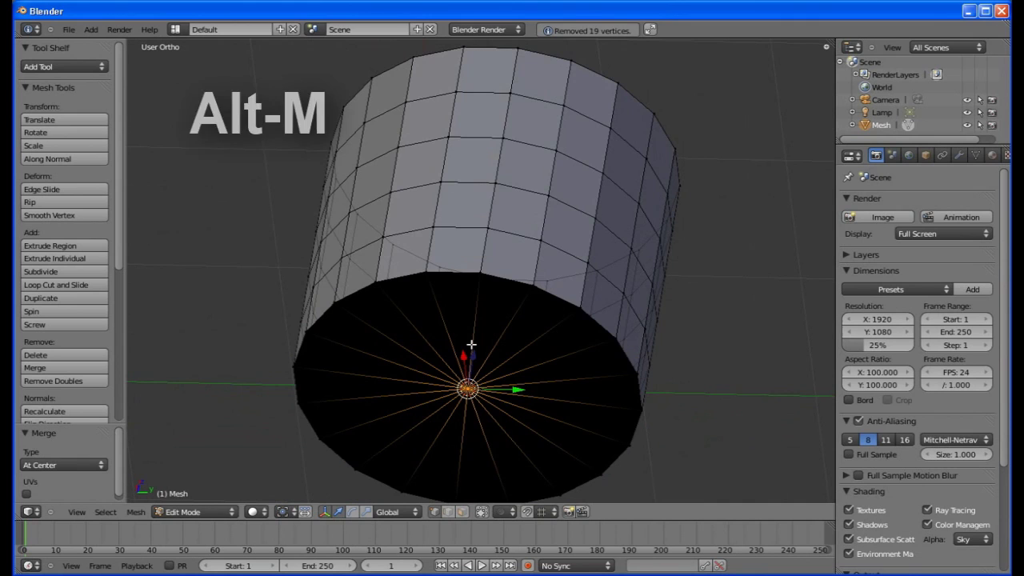
middle_click_drag(471, 345, 471, 343)
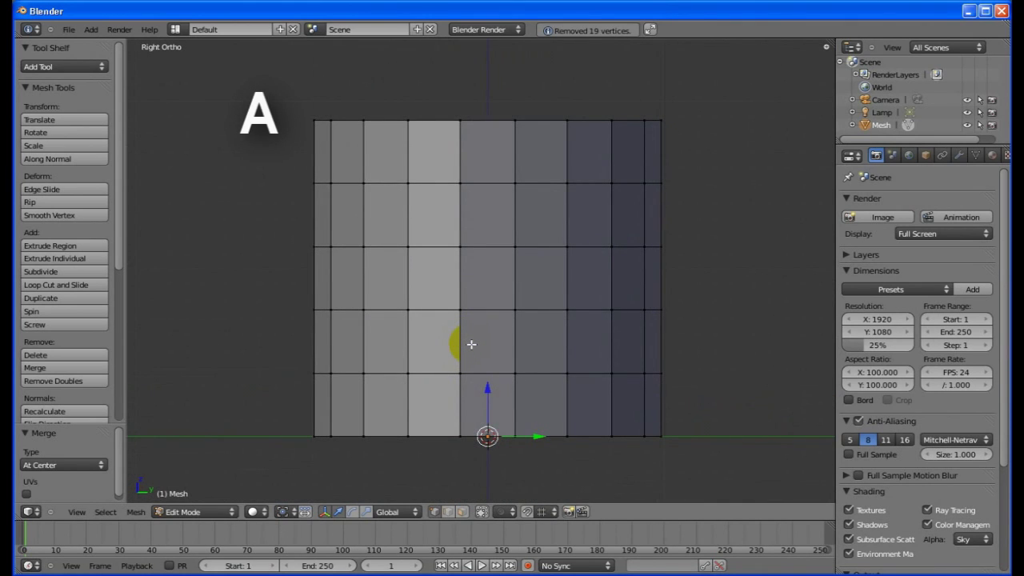
Step: Select the top ring and extrude it vertically into a rim, then resize it
key("a")
key("b")
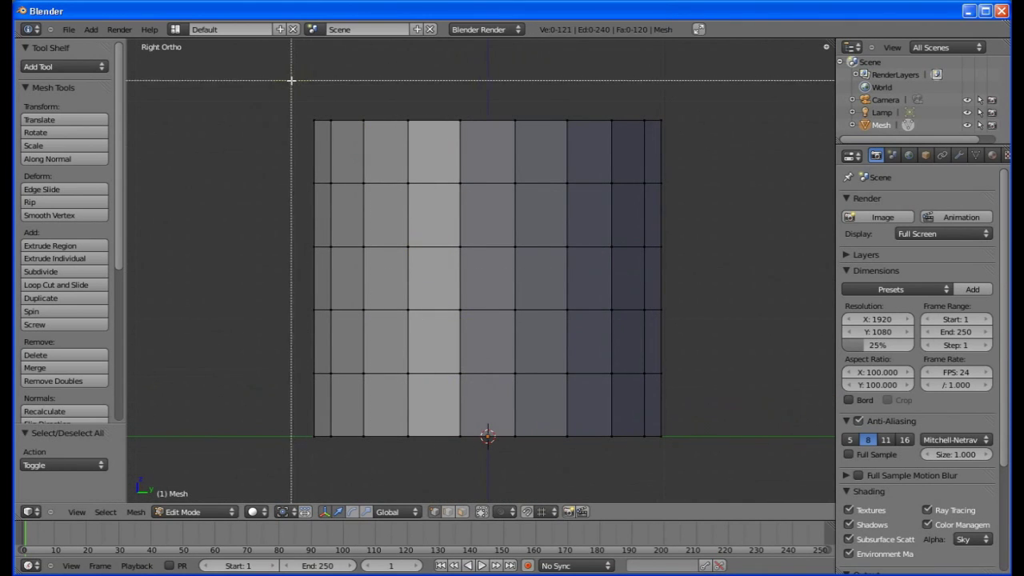
left_click_drag(279, 91, 722, 153)
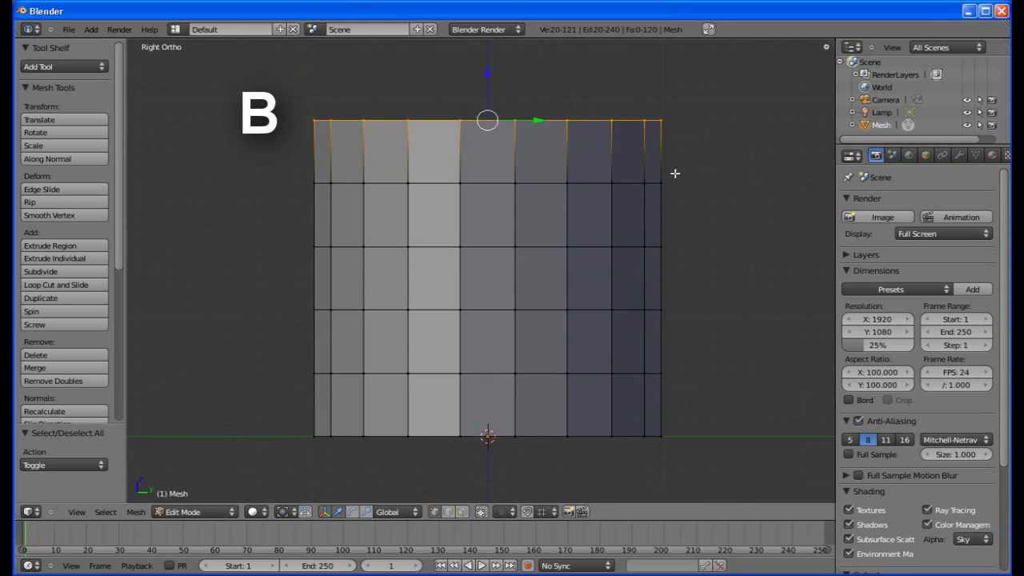
key("e")
key("z")
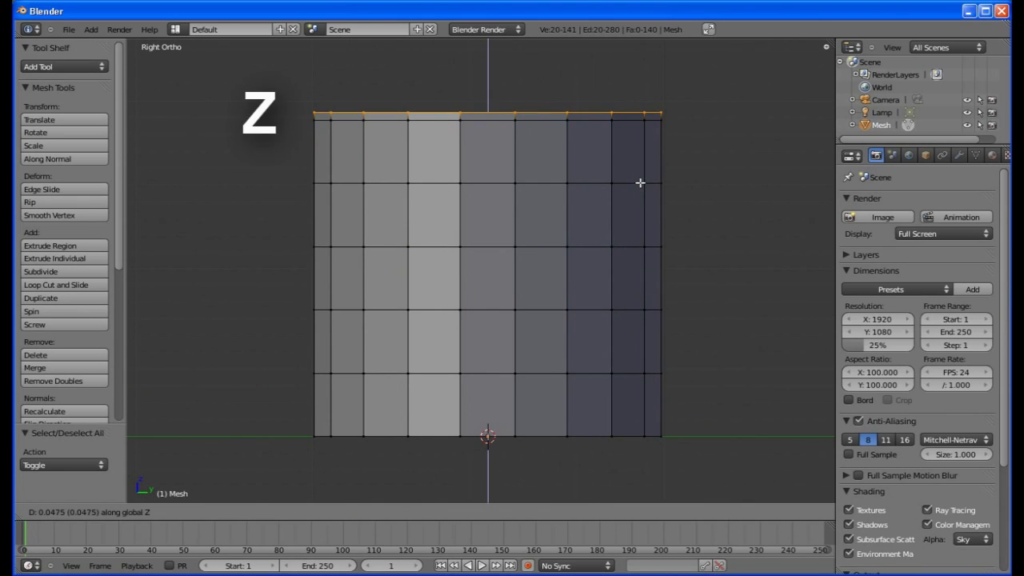
left_click(637, 184)
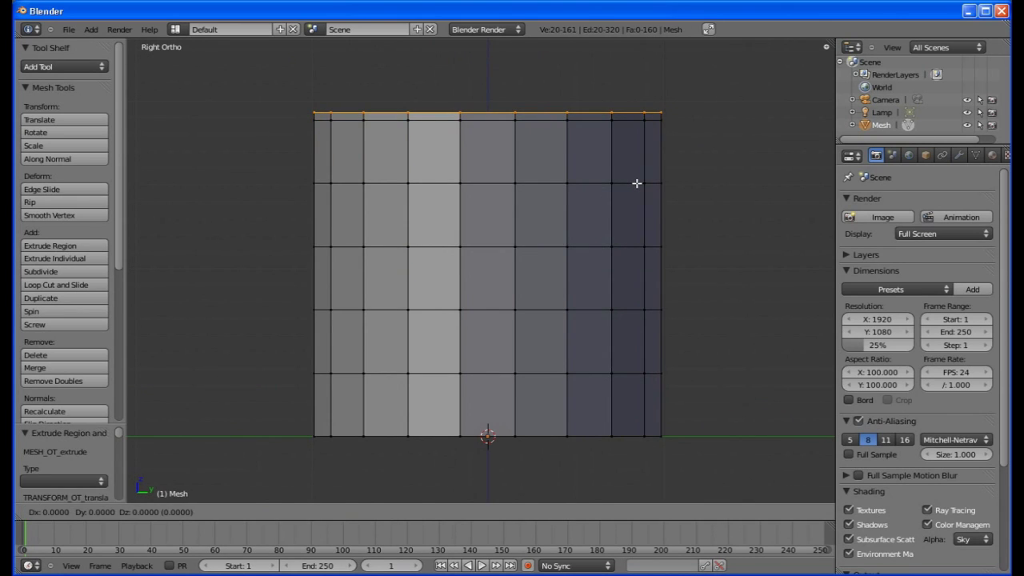
key("s")
key("ctrl+z")
key("s")
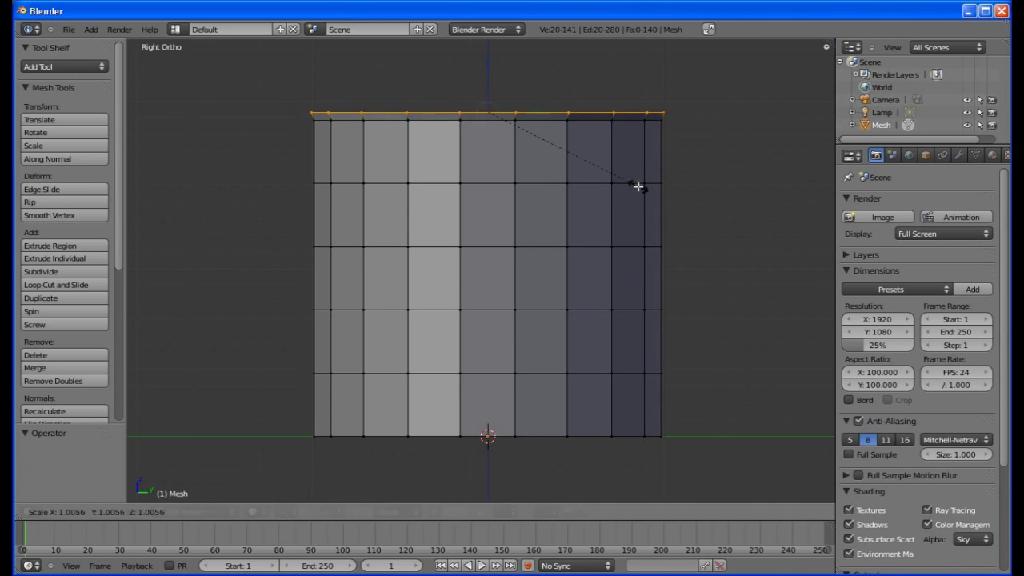
left_click(638, 186)
Step: Extrude the top ring again and scale the new ring to 0.9 for an inset lip
key("e")
key("z")
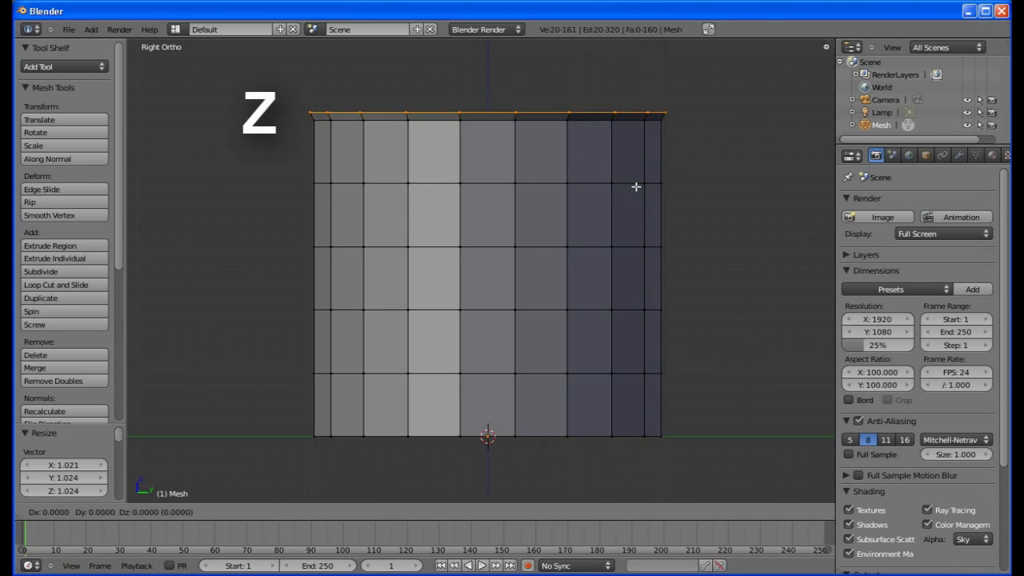
left_click(636, 177)
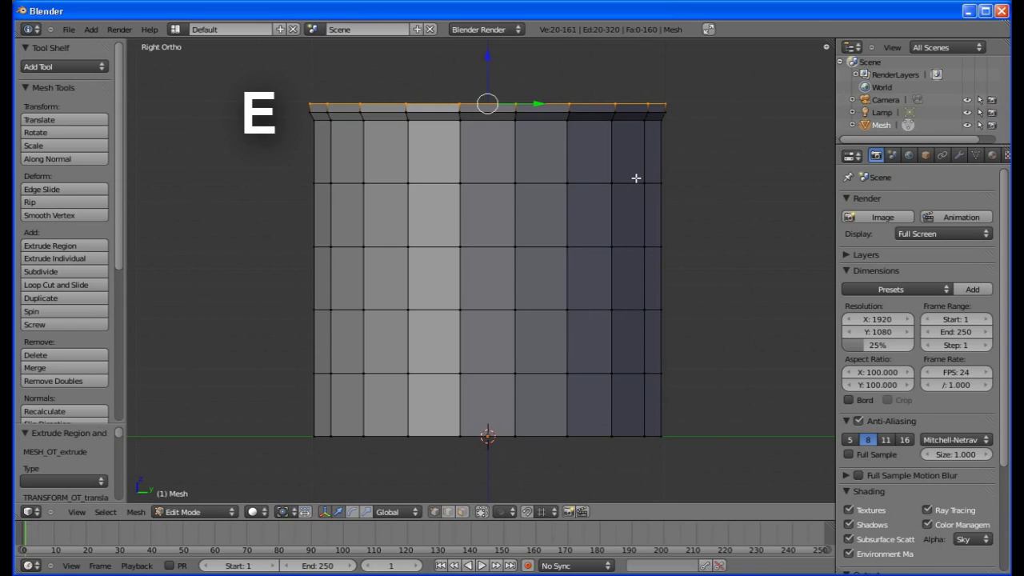
key("Escape")
middle_click_drag(530, 161, 530, 201)
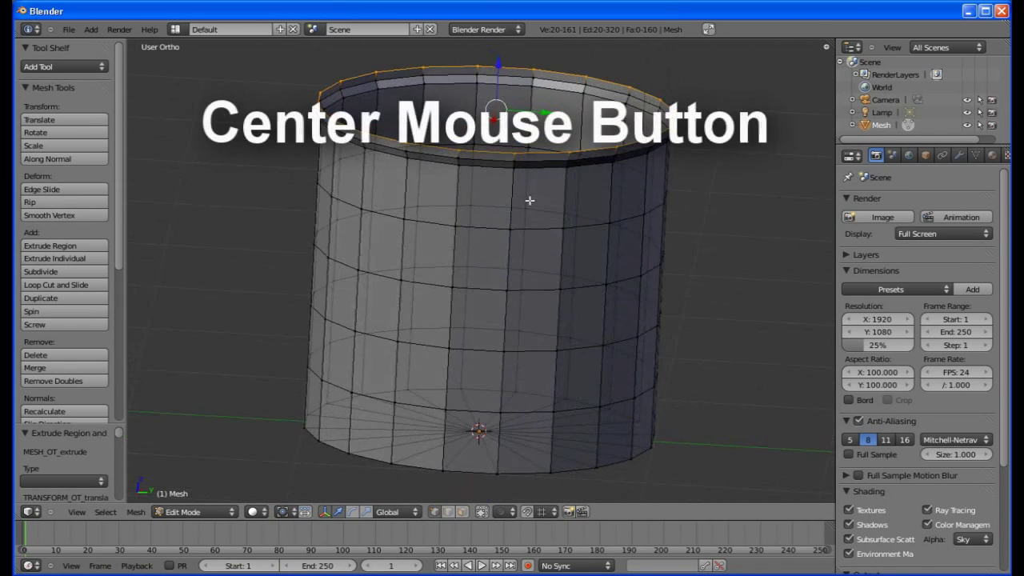
key("e")
key("s")
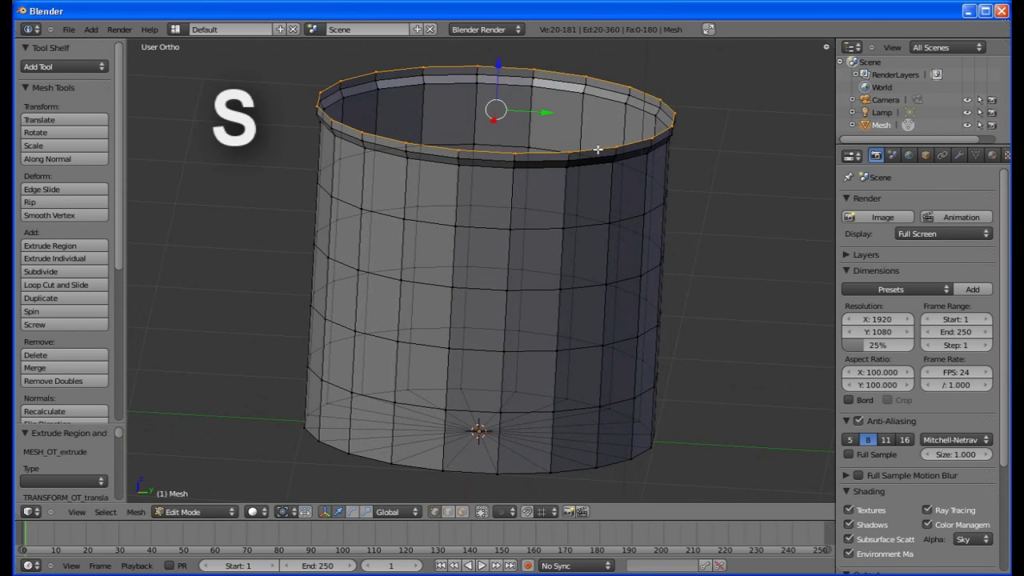
type(".9")
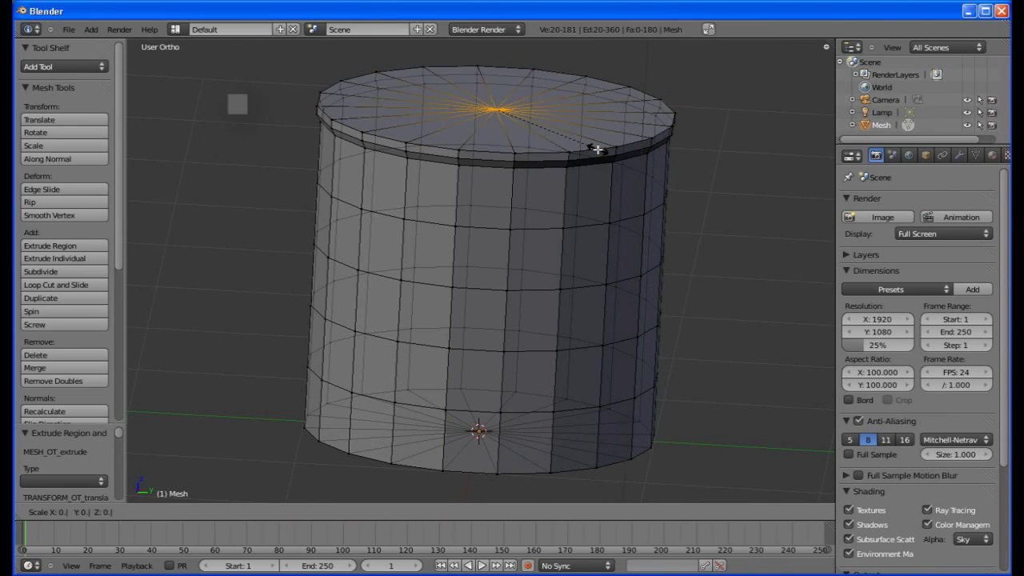
key("Return")
Step: Extrude the inner ring down and merge it at center to form the inner floor
key("KP_3")
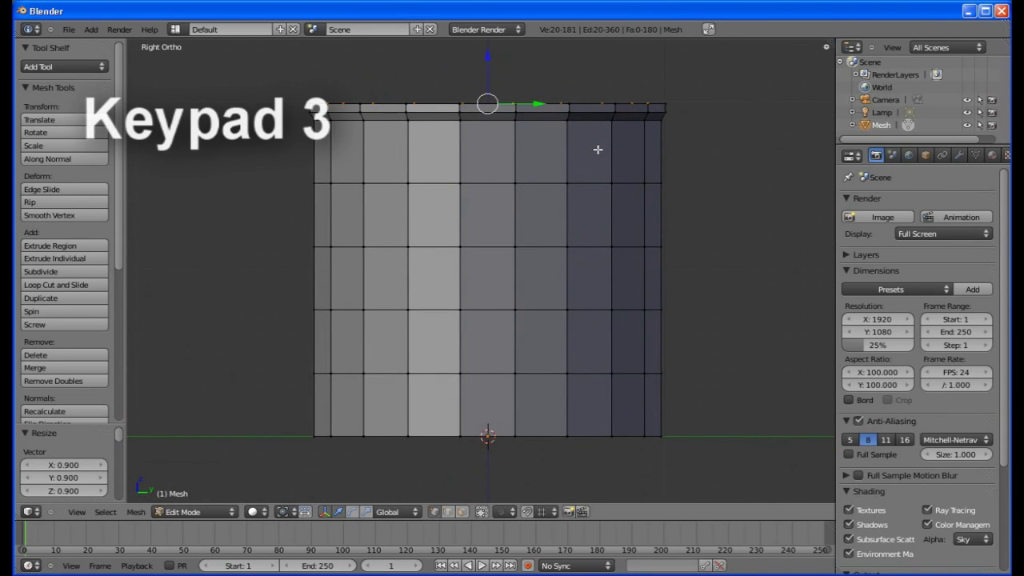
key("e")
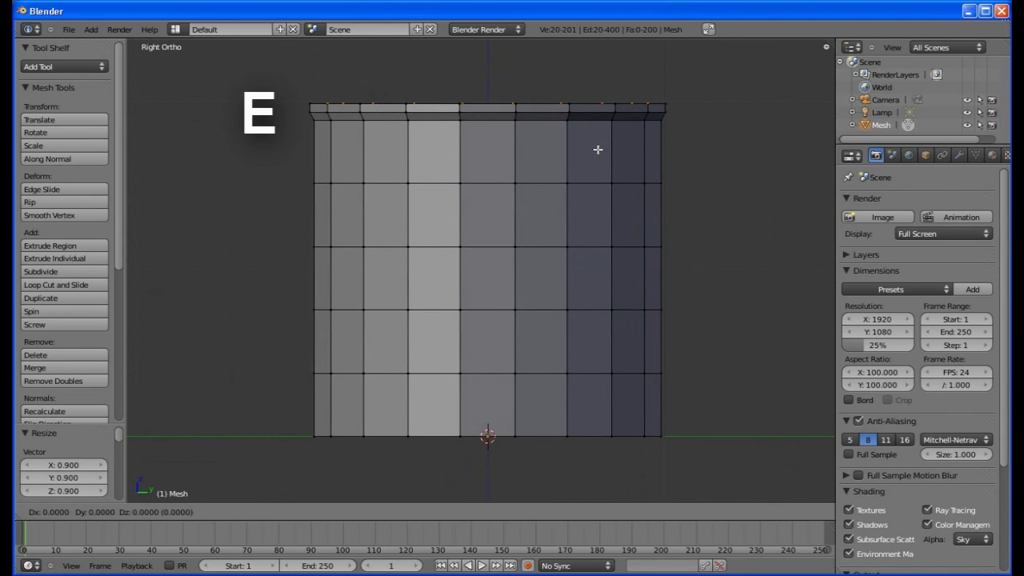
key("z")
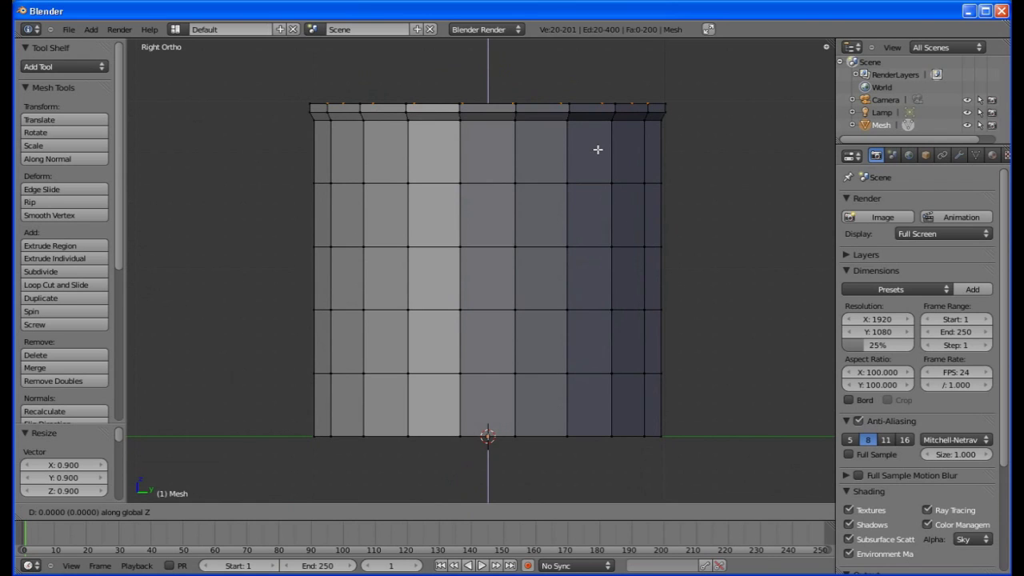
key("Escape")
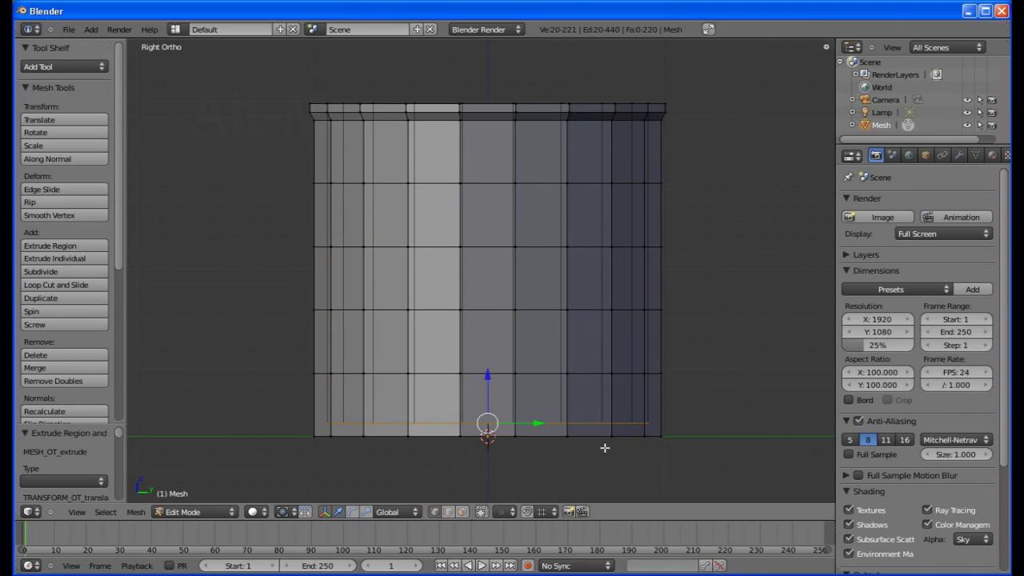
key("alt+m")
left_click(604, 448)
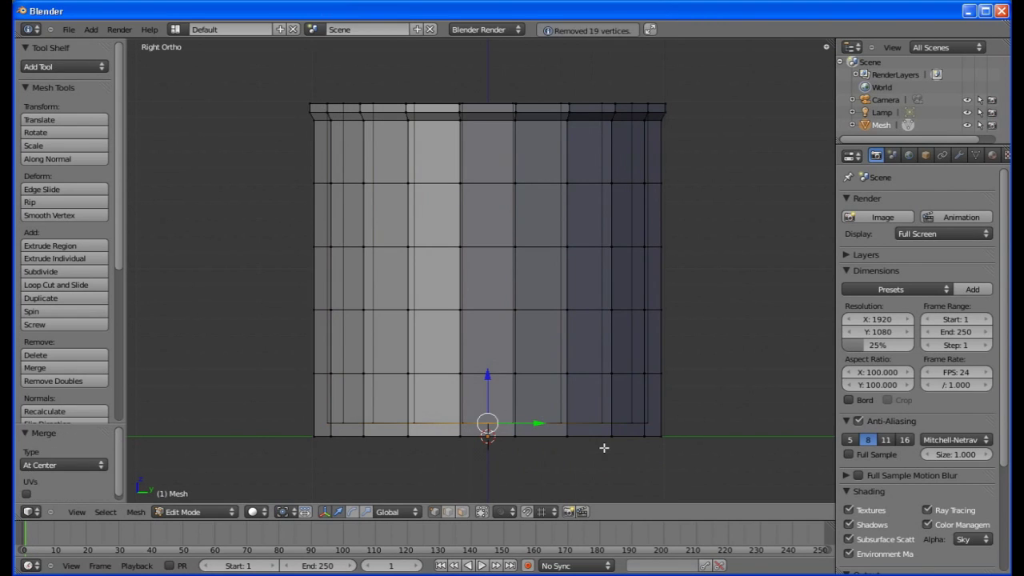
Step: In face select mode limited to visible, select an upper and a lower side face
key("a")
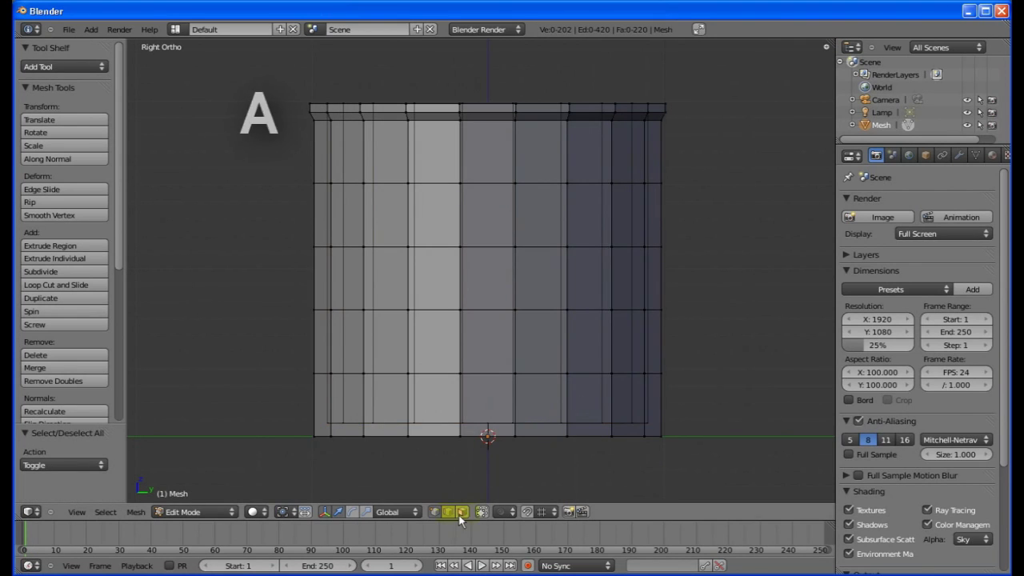
left_click(481, 515)
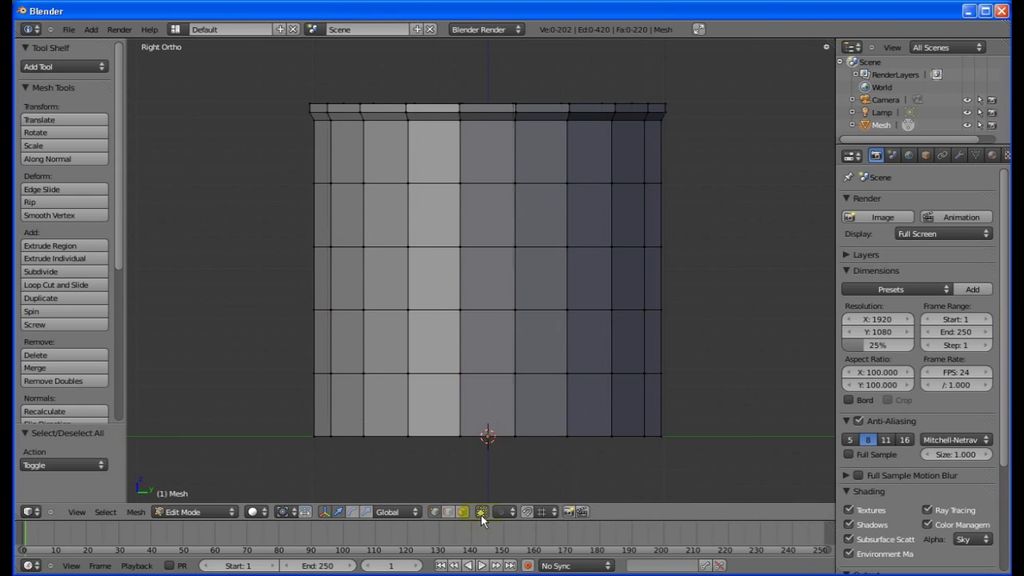
left_click(461, 512)
right_click(486, 344)
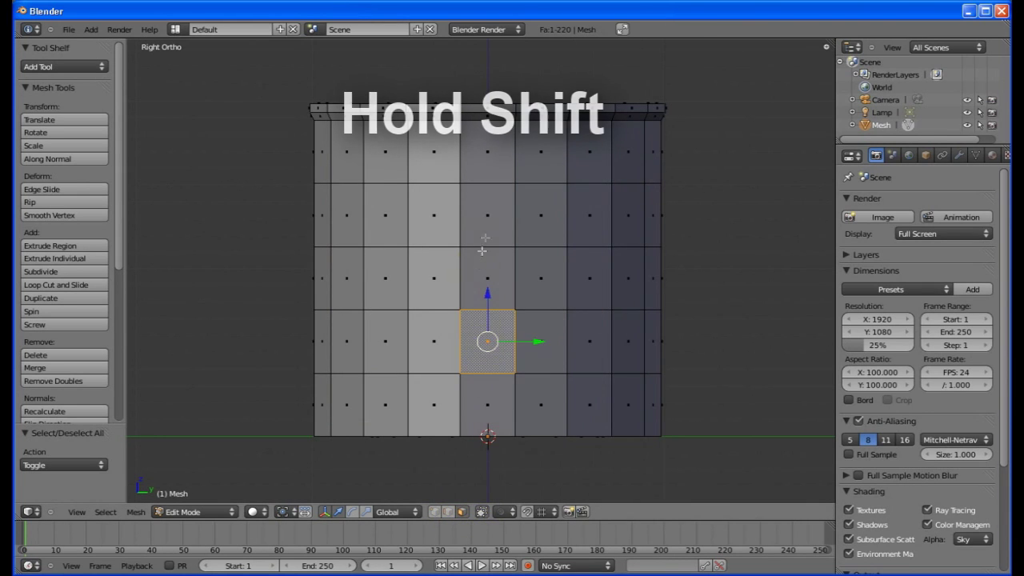
right_click(490, 222, "shift")
key("KP_1")
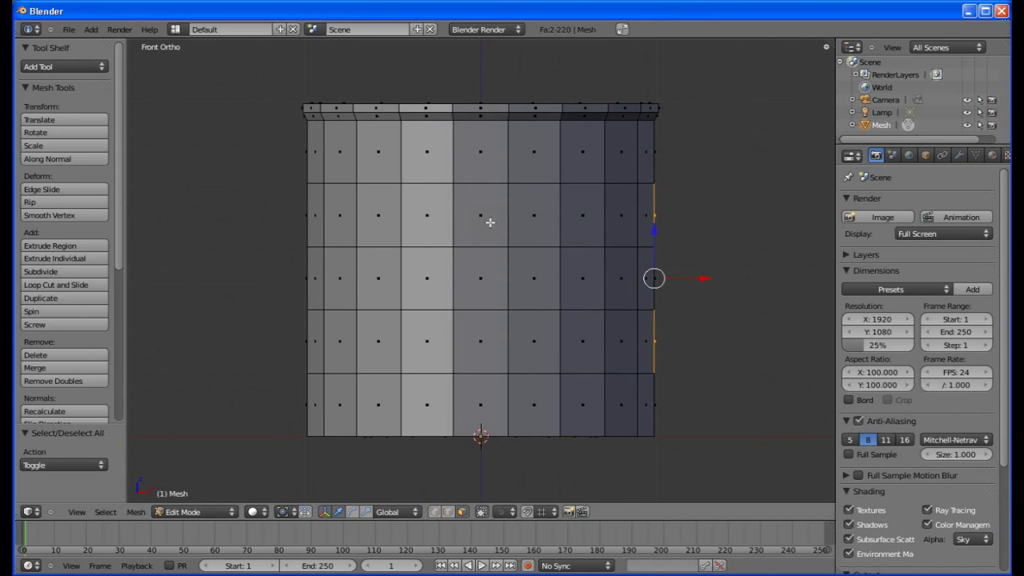
Step: Extrude the two side faces outward by 3, then by 2 more, as handle arms
key("e")
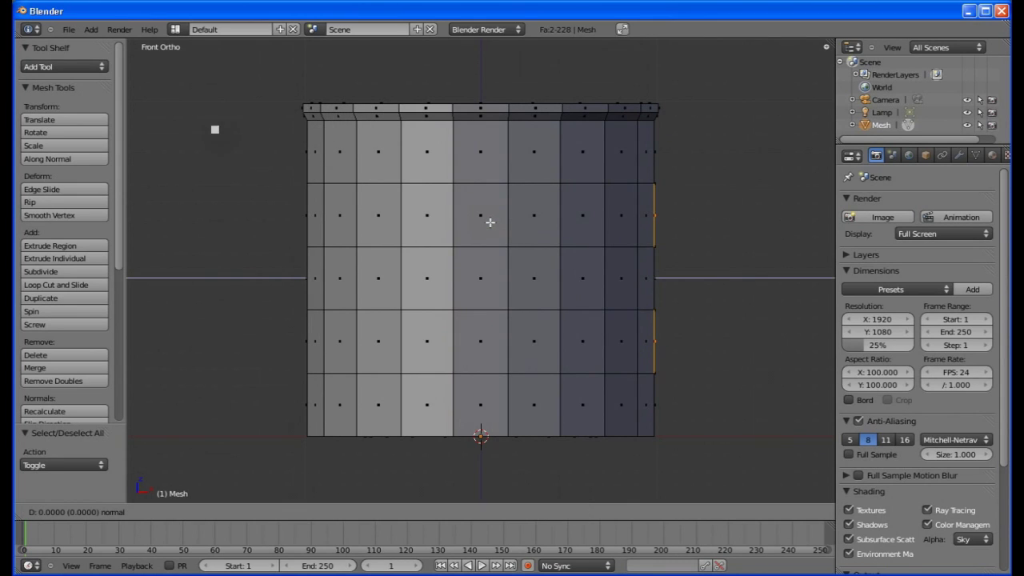
key("3")
key("Return")
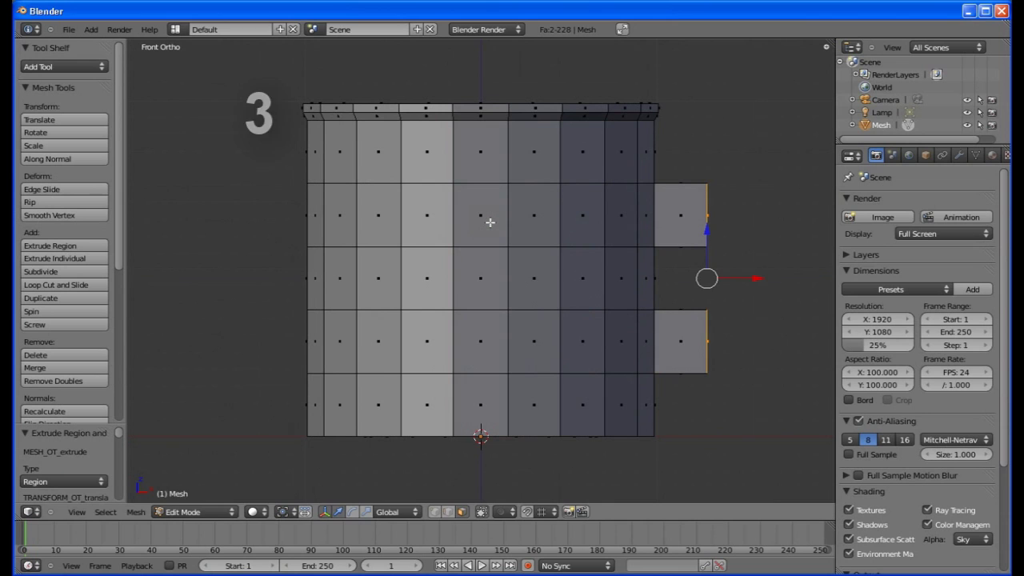
key("e")
key("2")
key("Return")
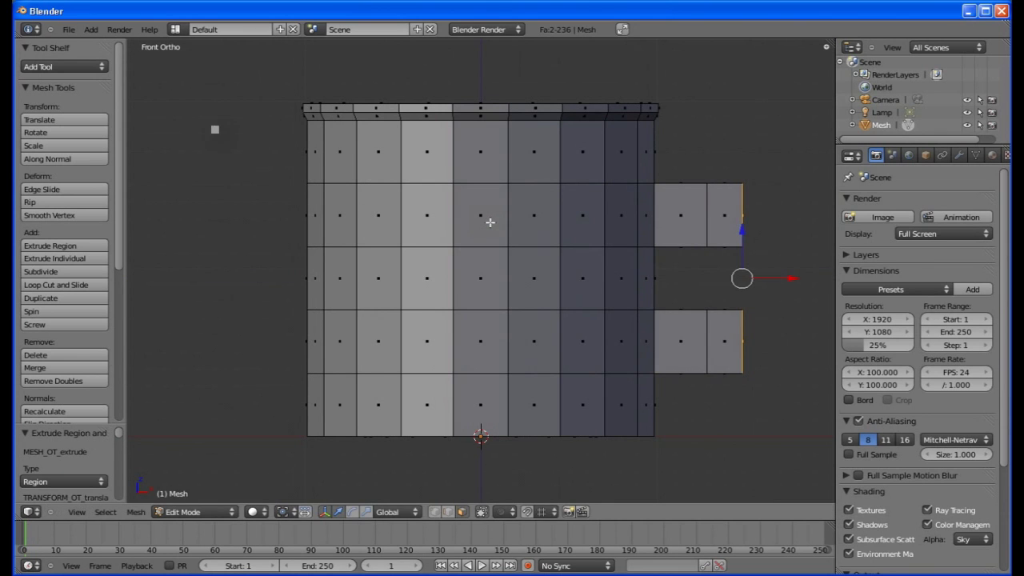
Step: Select the underside face at the upper arm's end and extrude it downward
key("a")
middle_click_drag(560, 231, 515, 138)
right_click(697, 172)
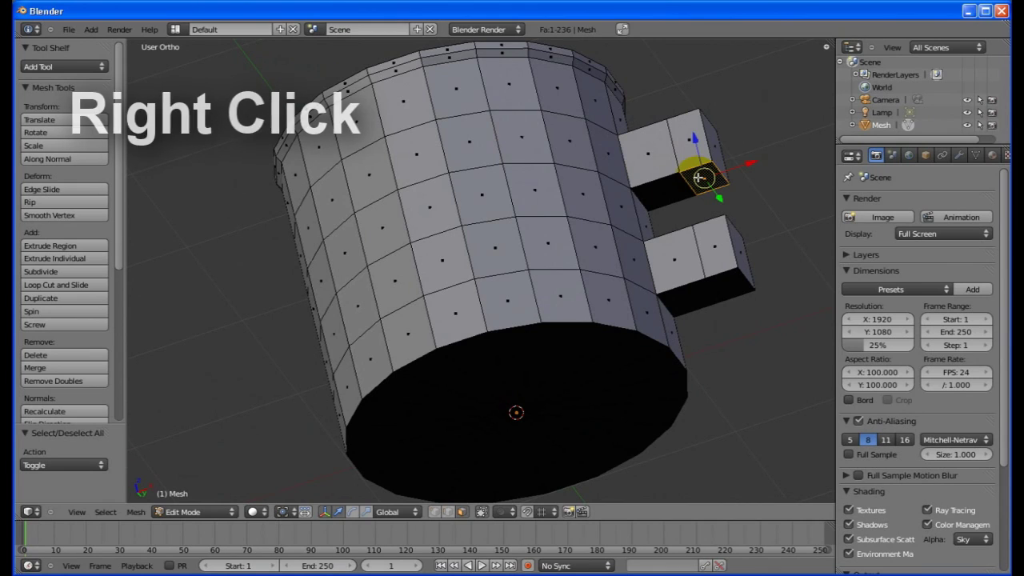
key("e")
left_click(701, 206)
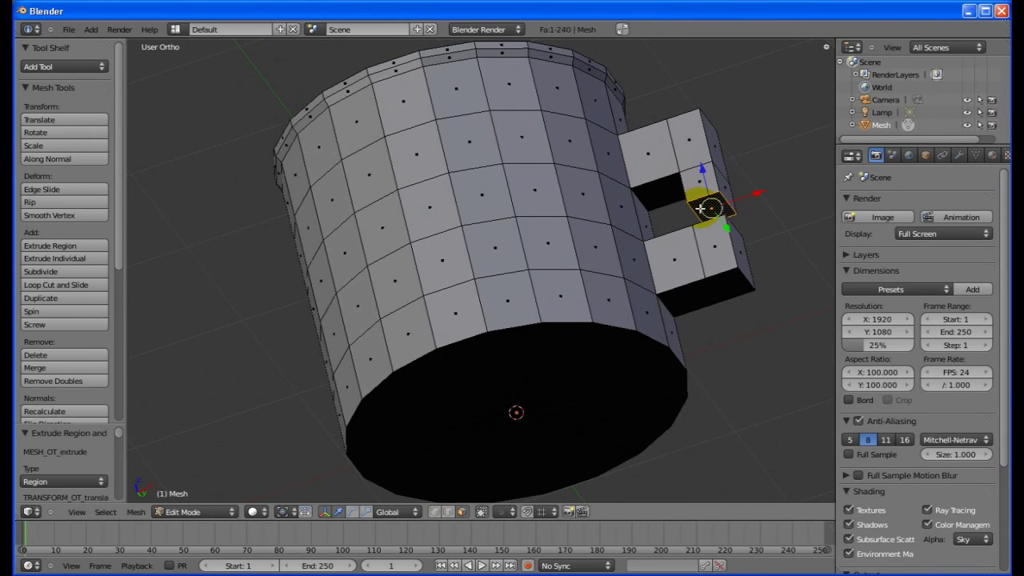
key("x")
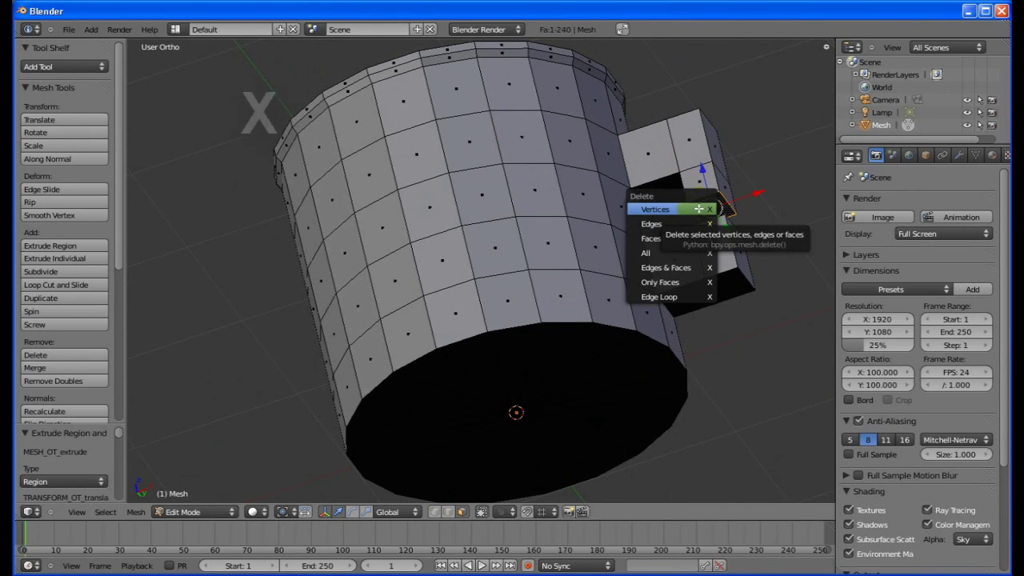
Step: Delete the upper arm's end face and lower arm's top face, then disable Limit Selection to Visible
left_click(694, 235)
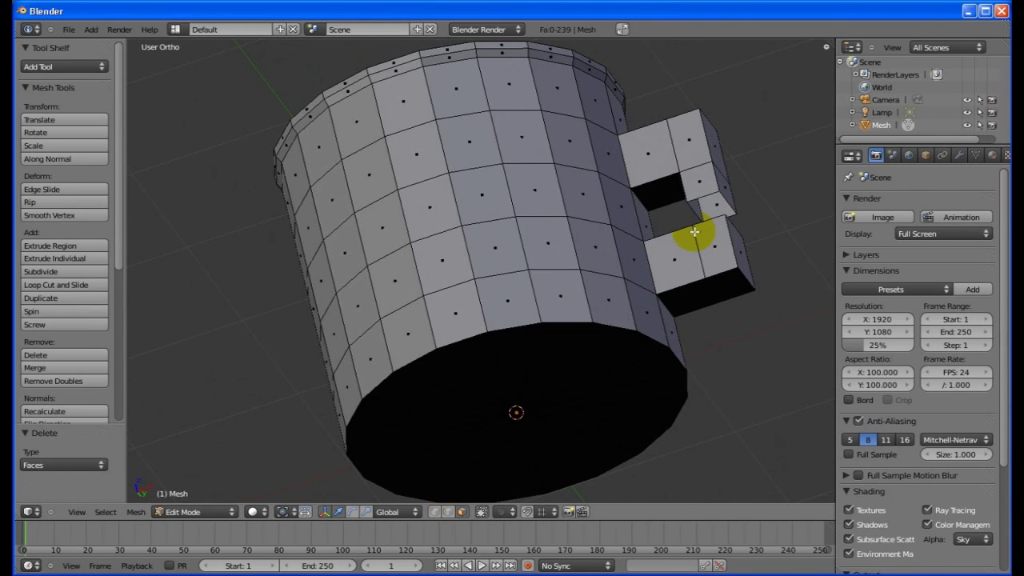
key("KP_1")
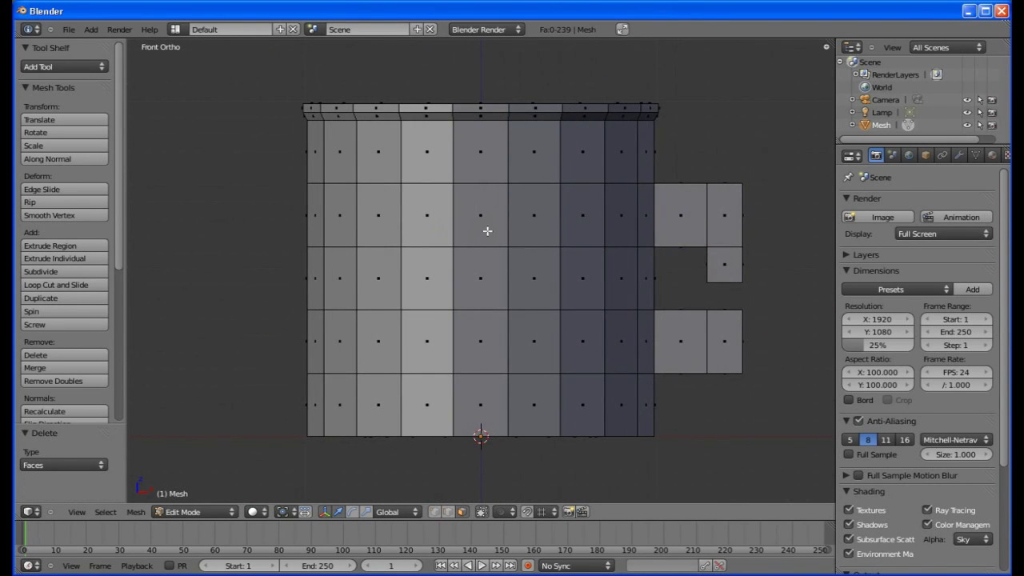
middle_click_drag(487, 231, 440, 344)
right_click(722, 323)
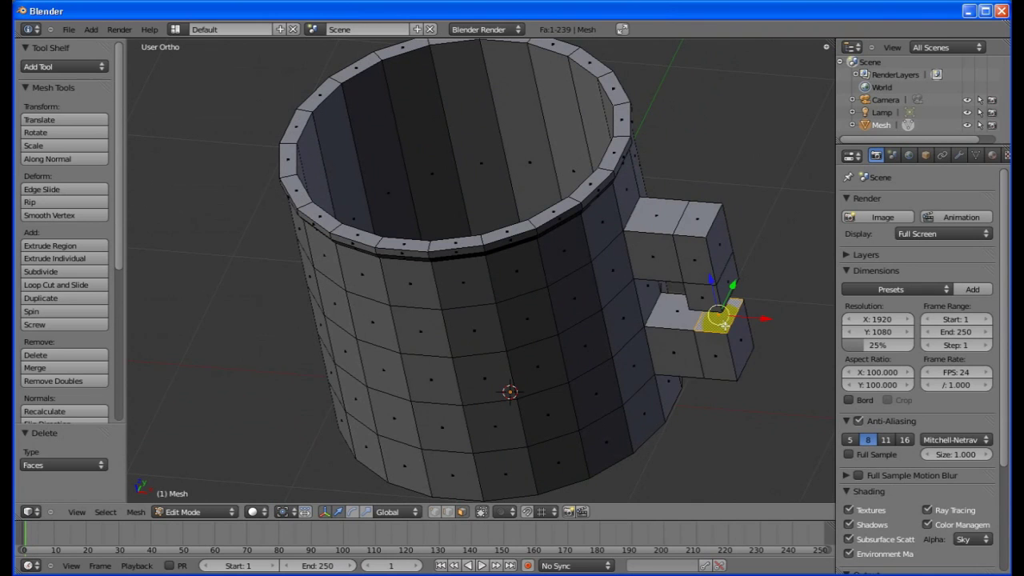
key("x")
left_click(725, 327)
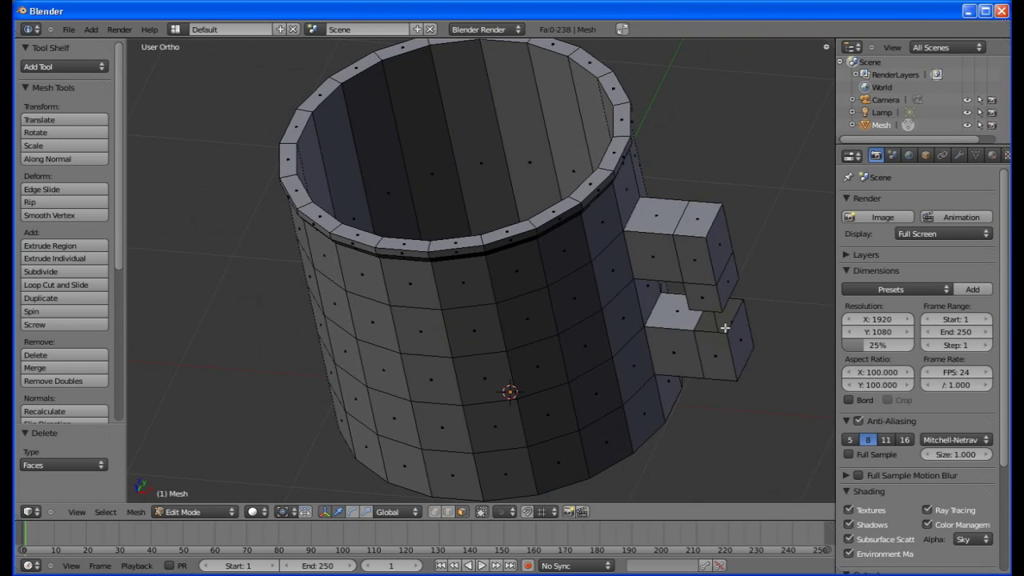
key("KP_1")
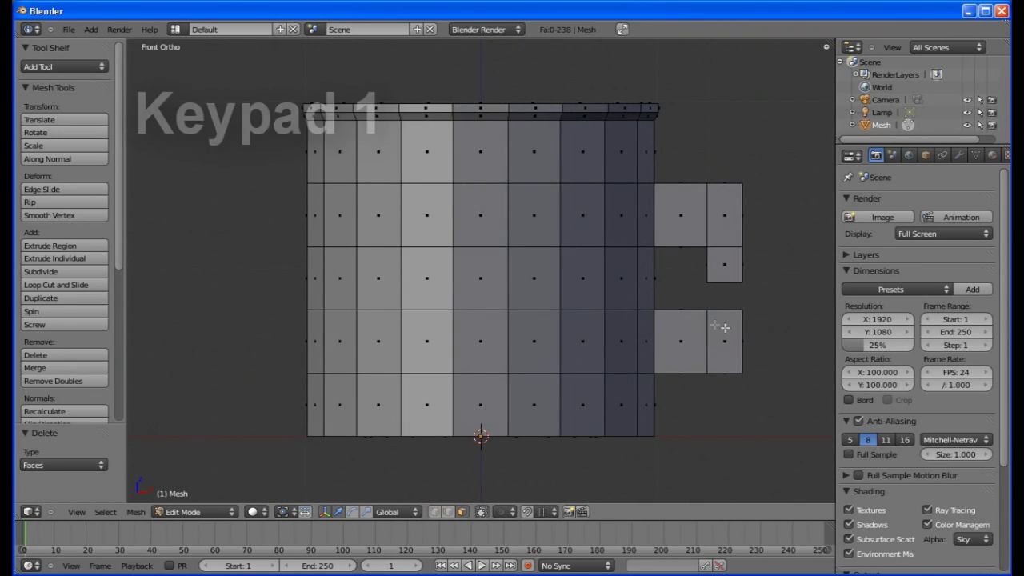
left_click(481, 512)
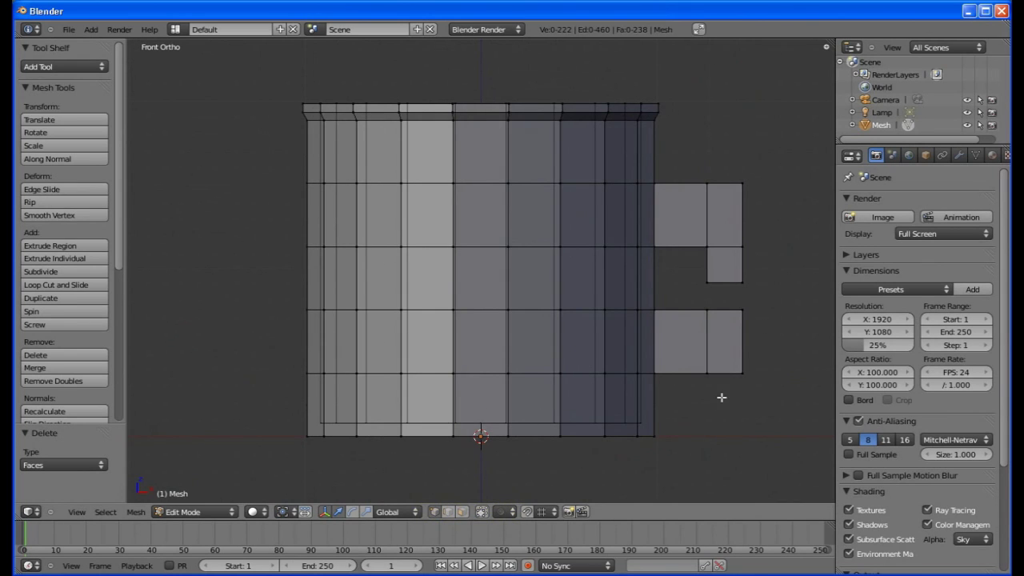
Step: Move the handle's loose edge down and remove doubles to join the handle pieces
key("a")
key("a")
key("b")
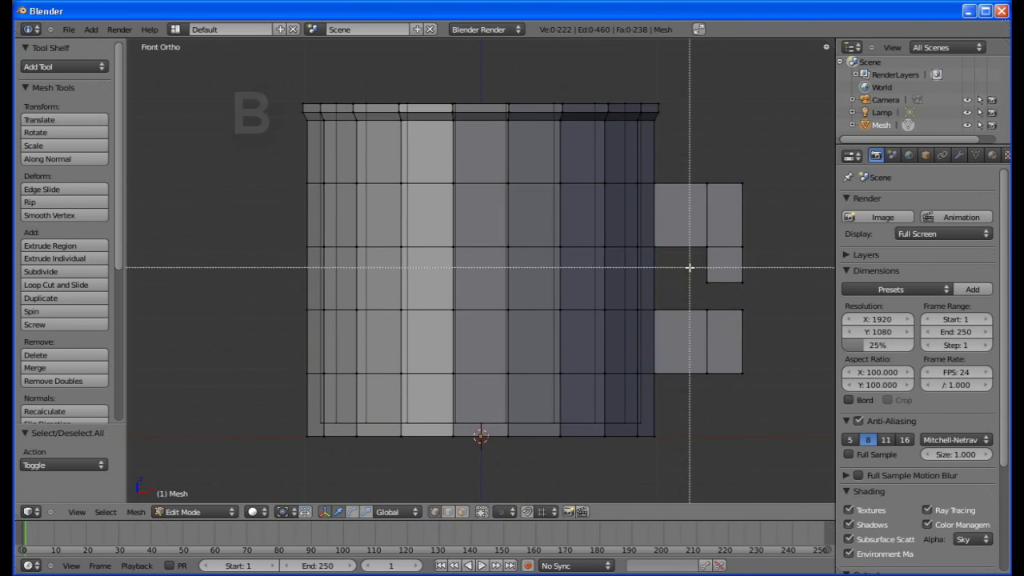
left_click_drag(690, 267, 789, 293)
key("g")
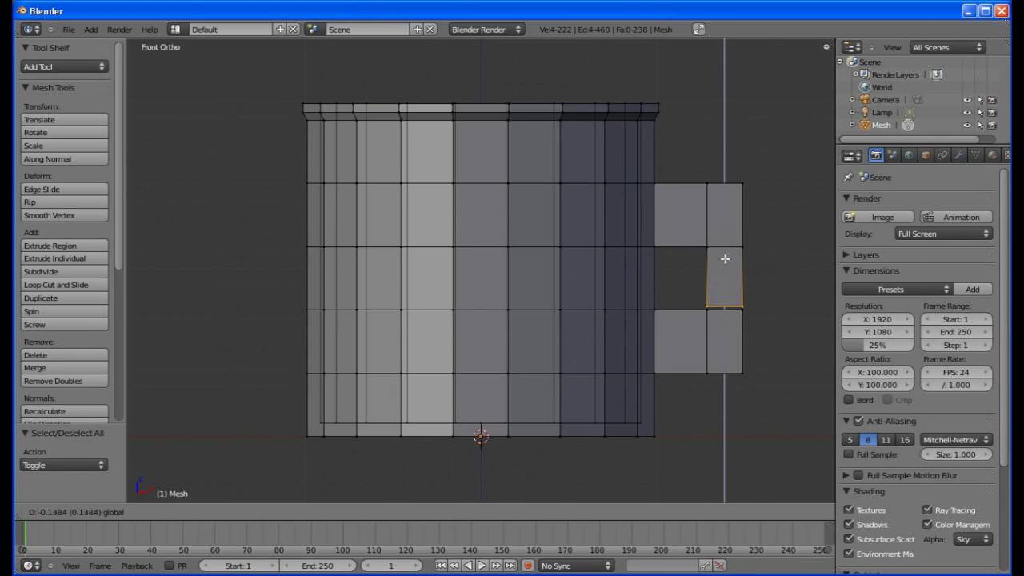
left_click(725, 262)
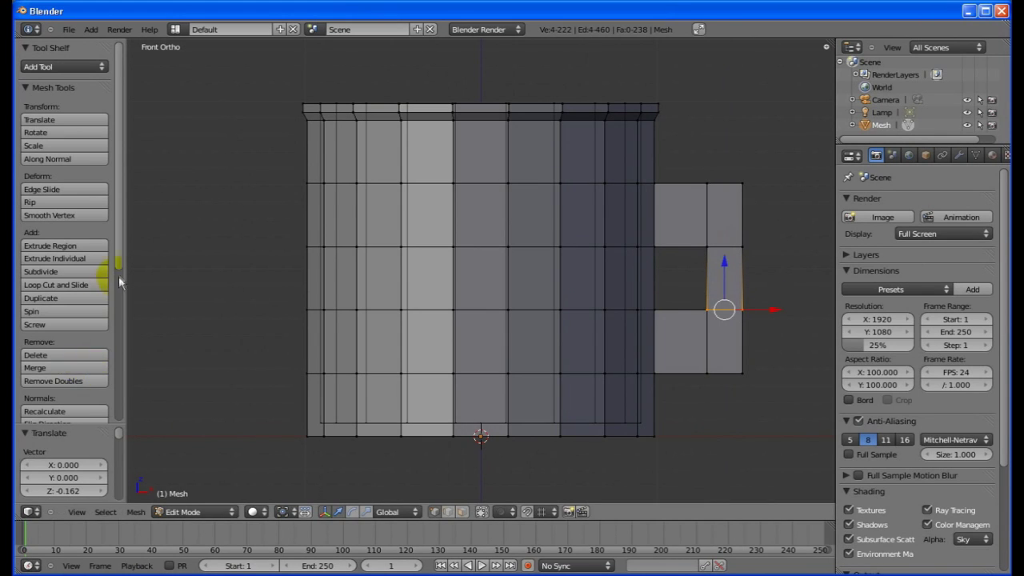
left_click_drag(118, 264, 114, 322)
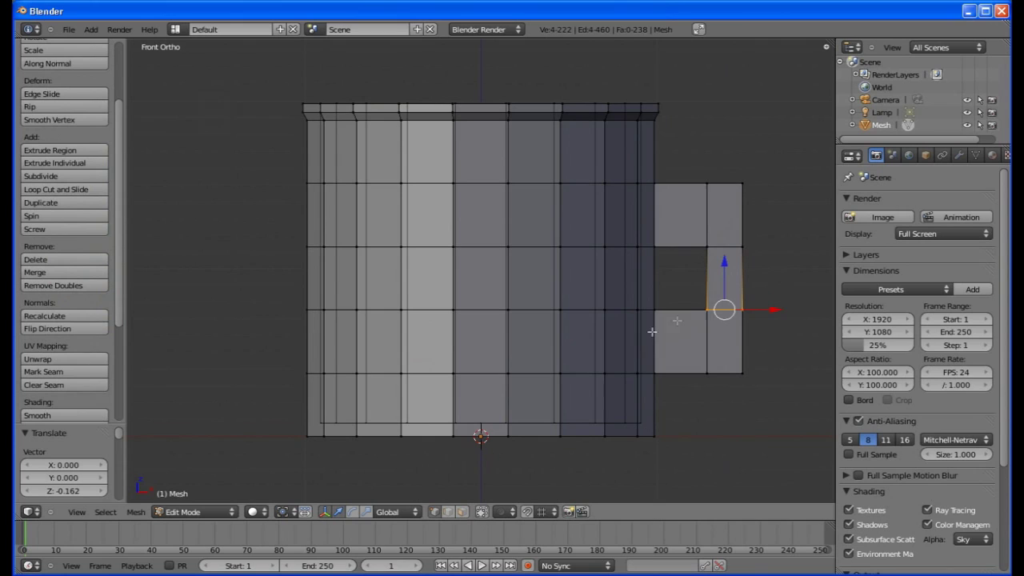
key("b")
left_click_drag(680, 284, 782, 376)
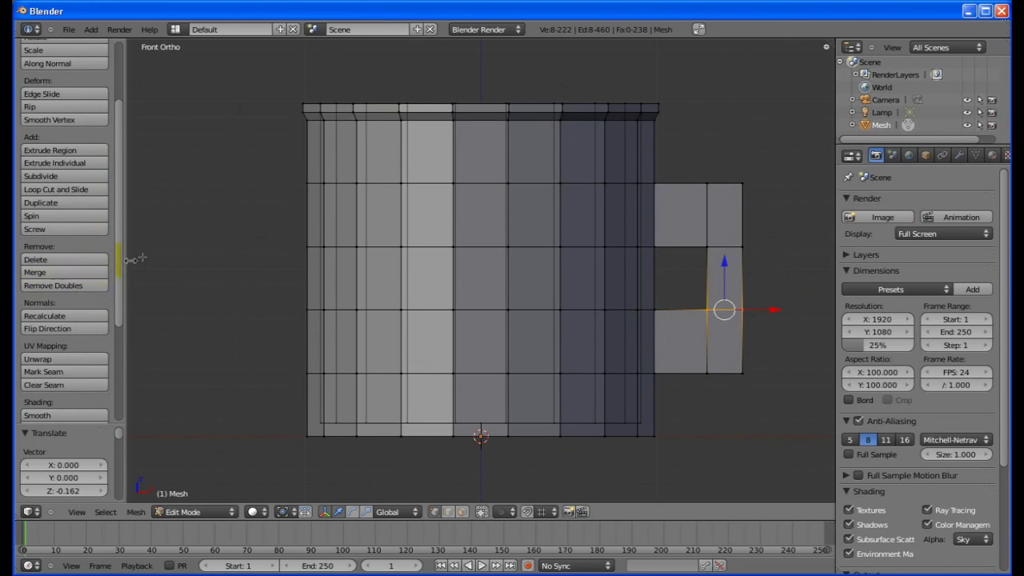
left_click(94, 286)
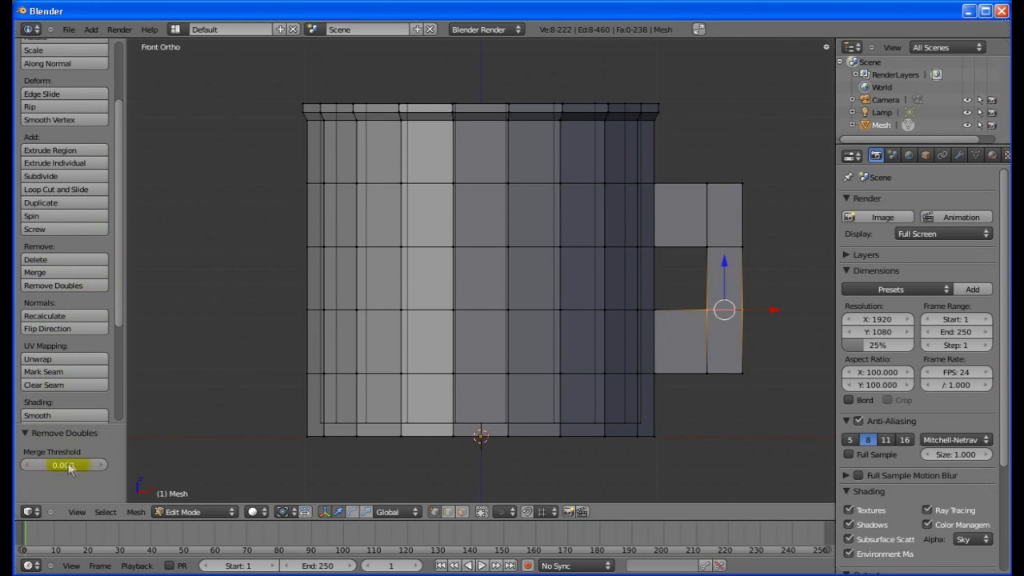
left_click_drag(76, 463, 68, 463)
Step: Select the whole mesh, recalculate normals, and return to object mode
key("a")
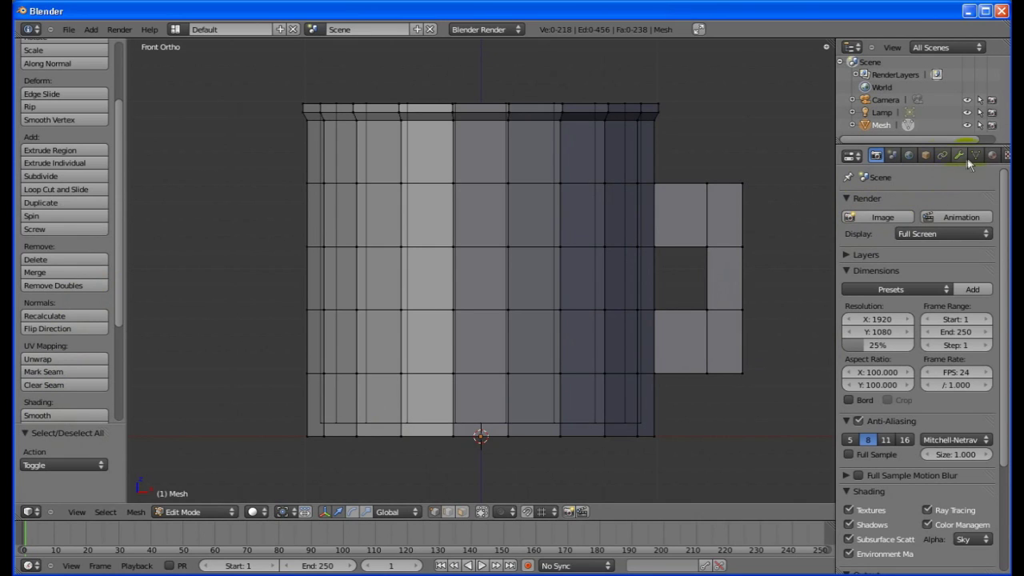
key("a")
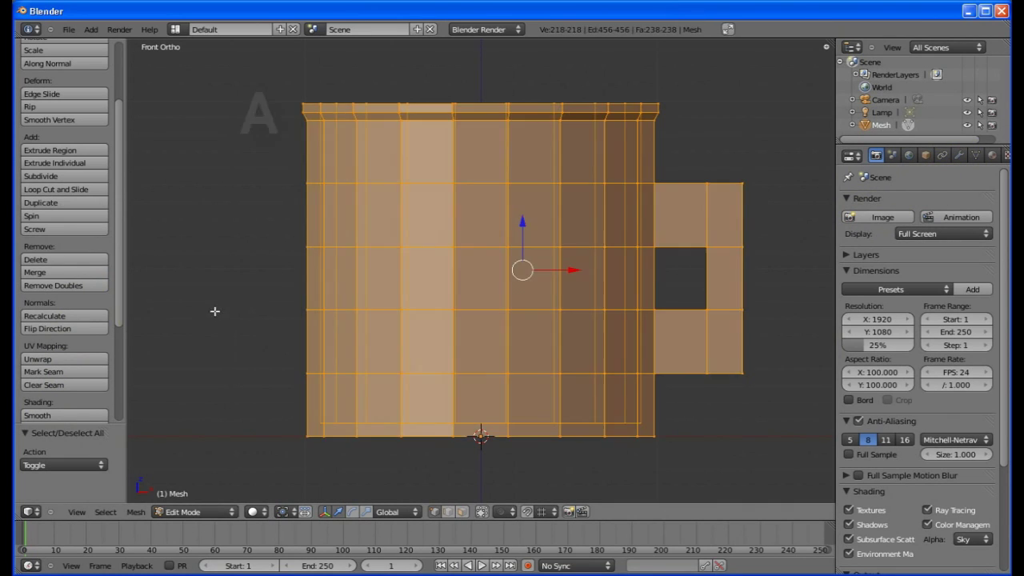
scroll(111, 276, "up", 5)
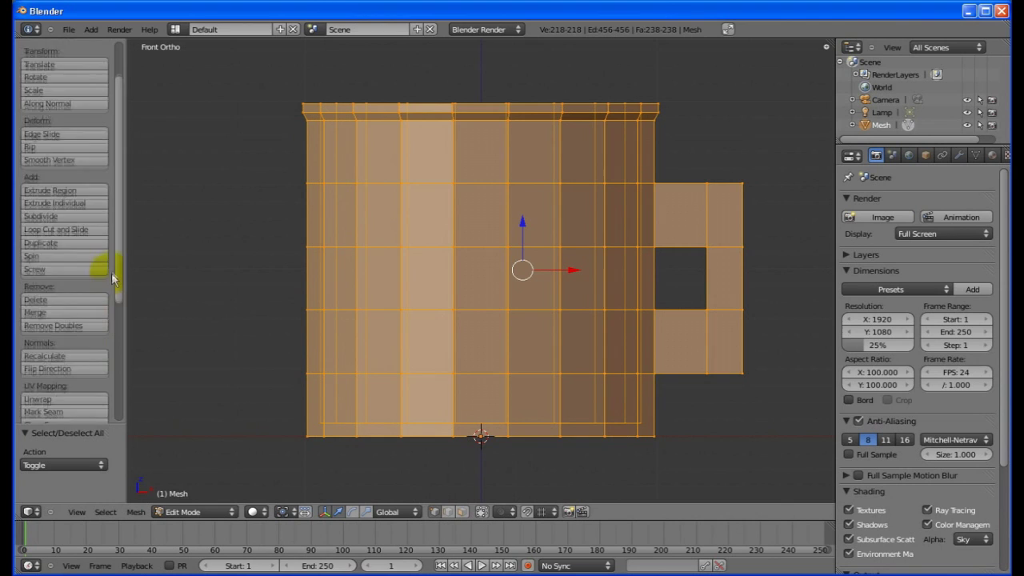
scroll(111, 288, "down", 5)
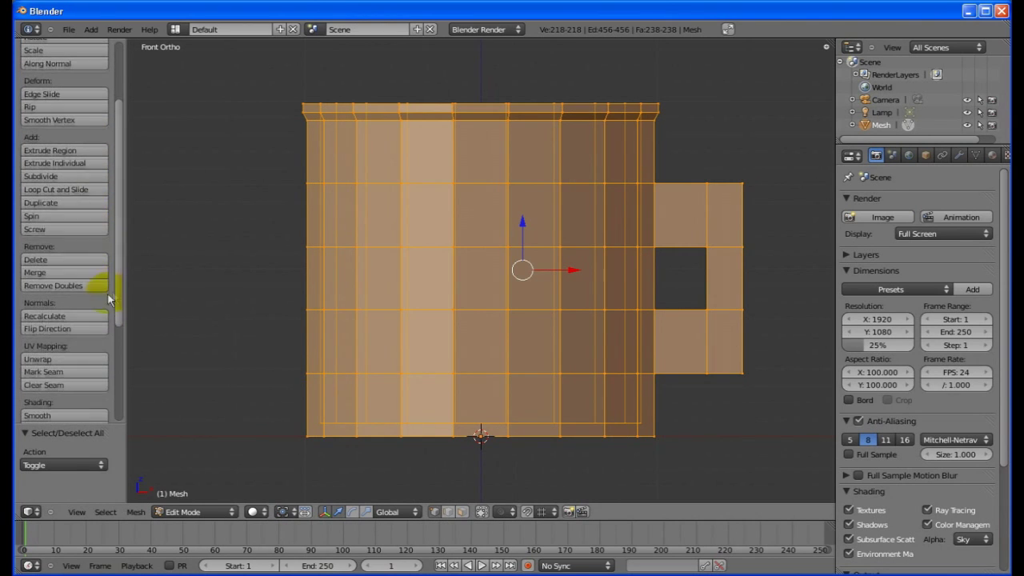
left_click(55, 318)
left_click(910, 214)
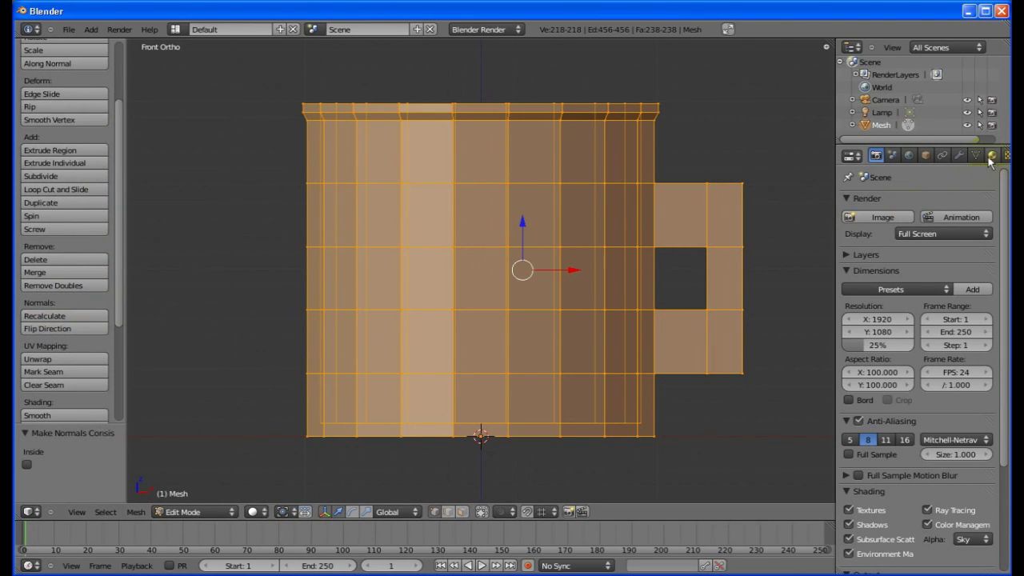
key("Tab")
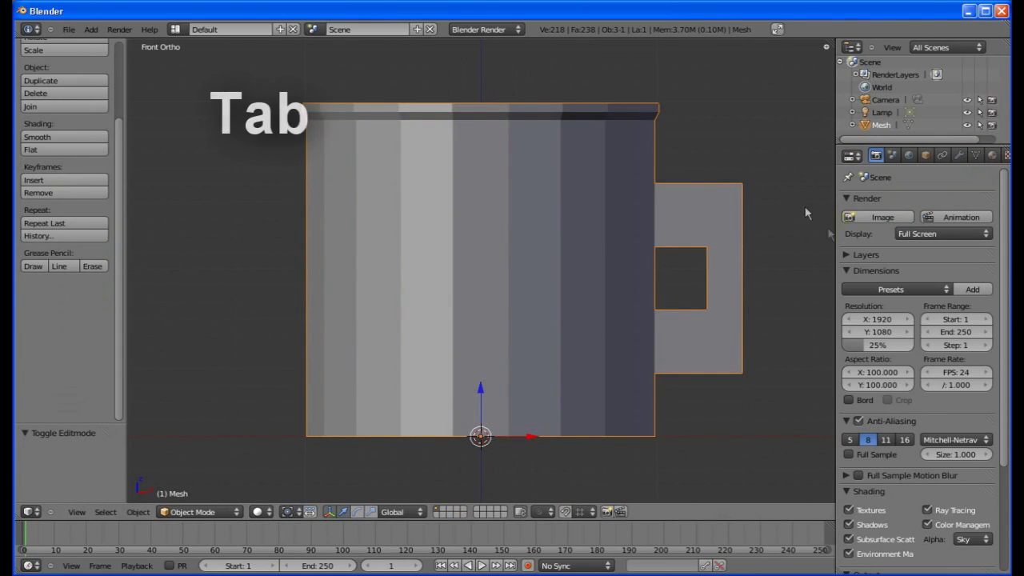
Step: Add a Subdivision Surface modifier at view level 2 and apply smooth shading to the mug
left_click(959, 155)
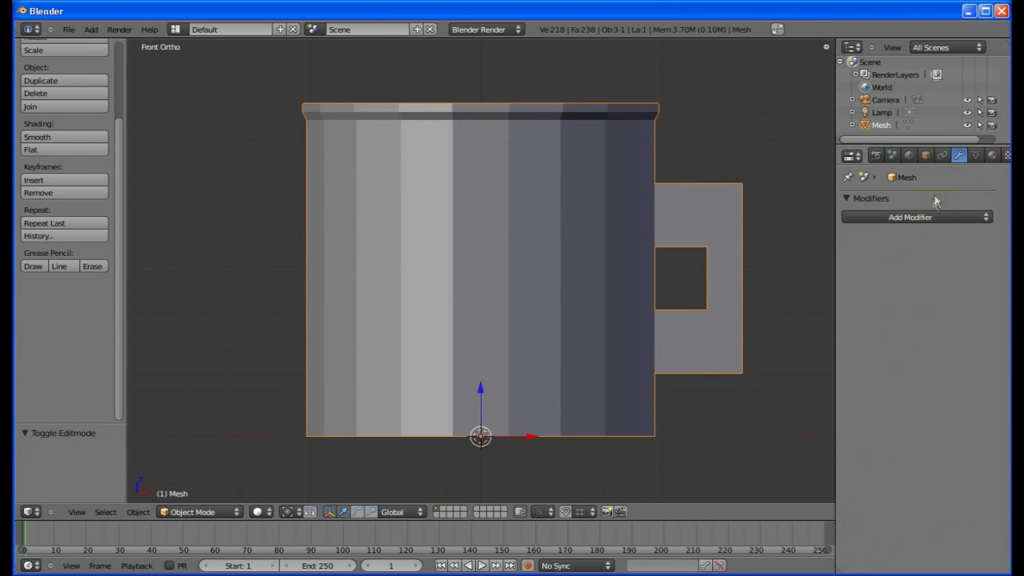
left_click(910, 217)
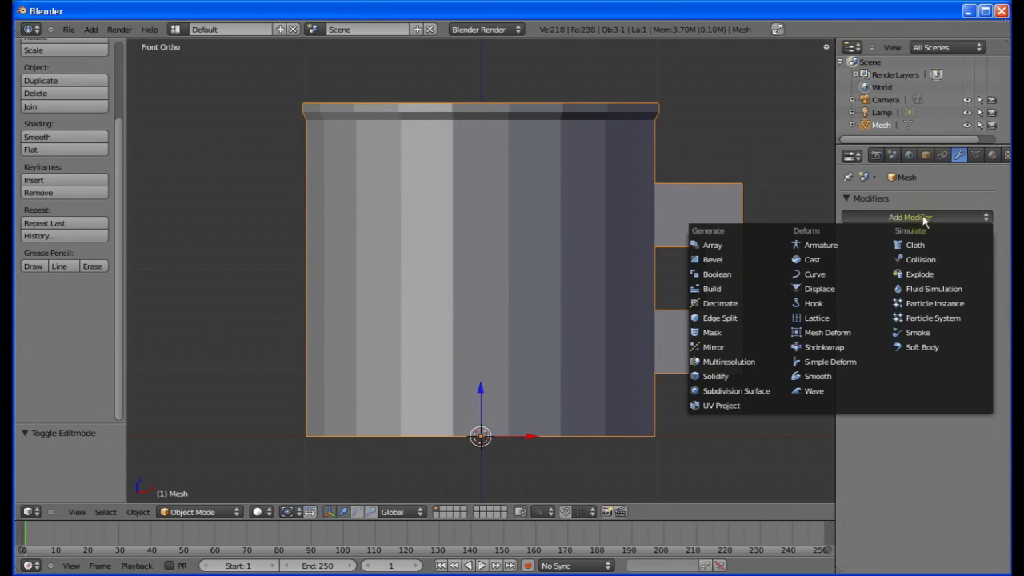
left_click(743, 392)
left_click(907, 328)
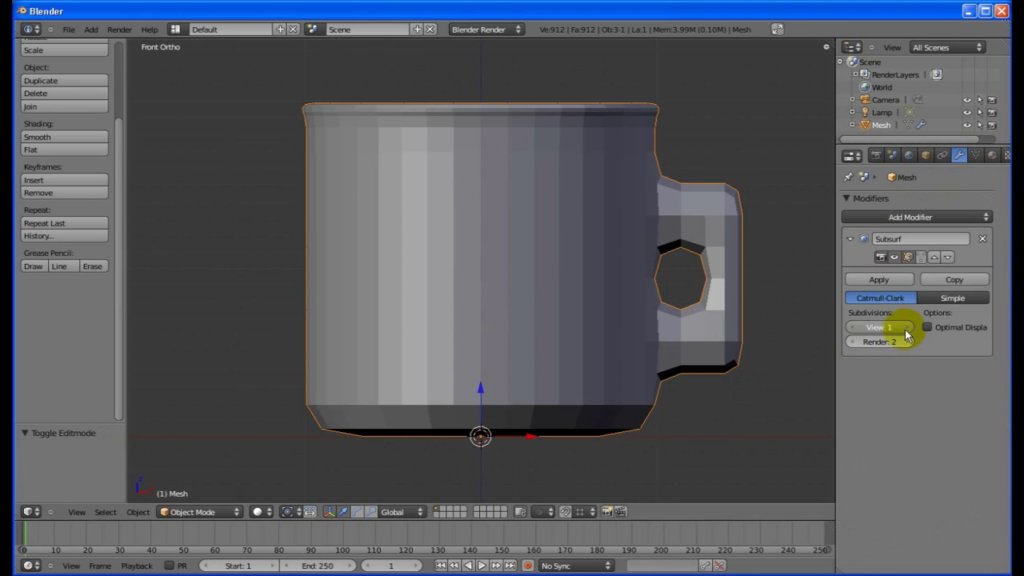
left_click(80, 138)
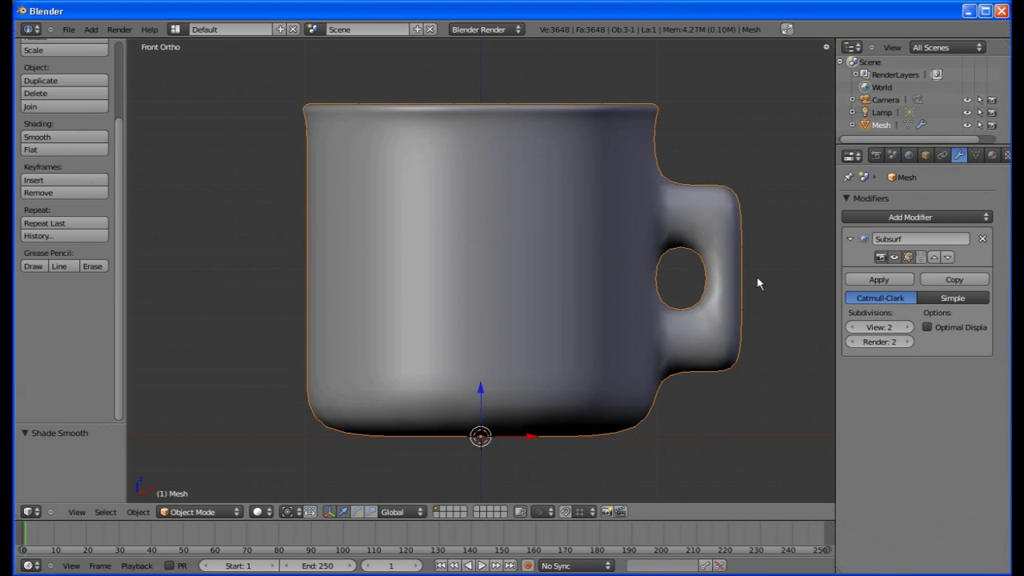
key("Tab")
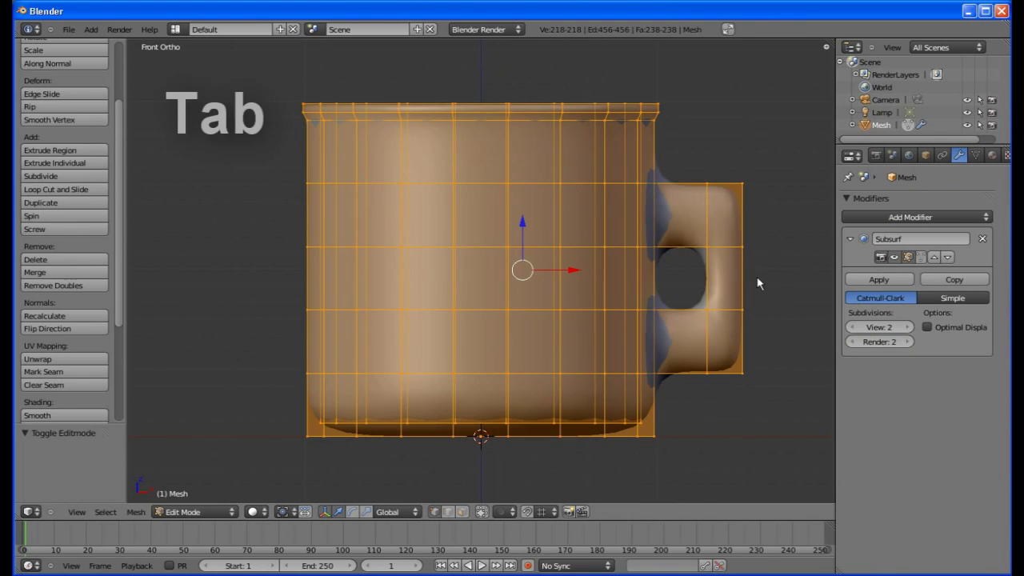
Step: Show hidden edges and add supporting loop cuts near the top rim and the base
left_click(482, 512)
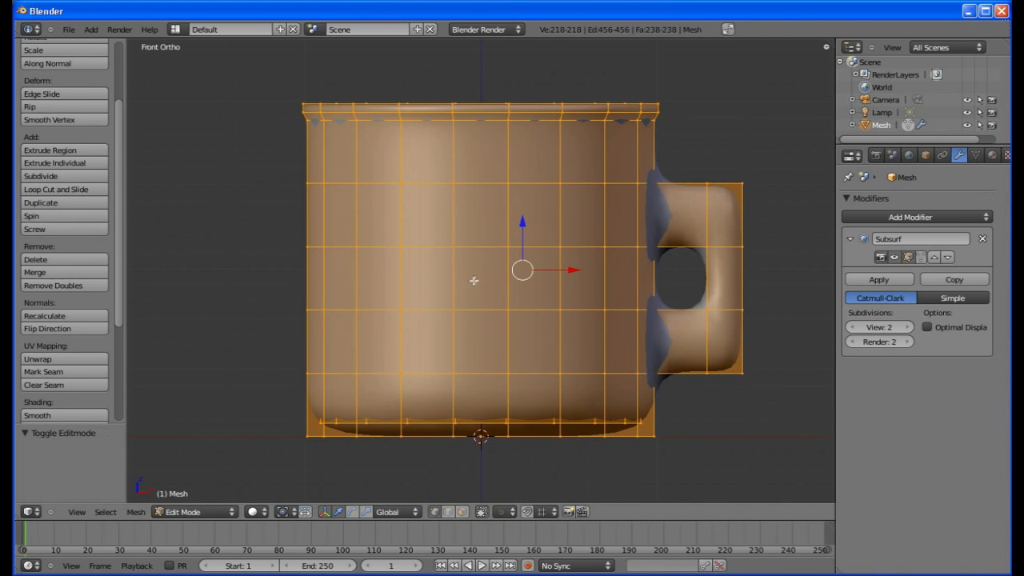
key("ctrl+r")
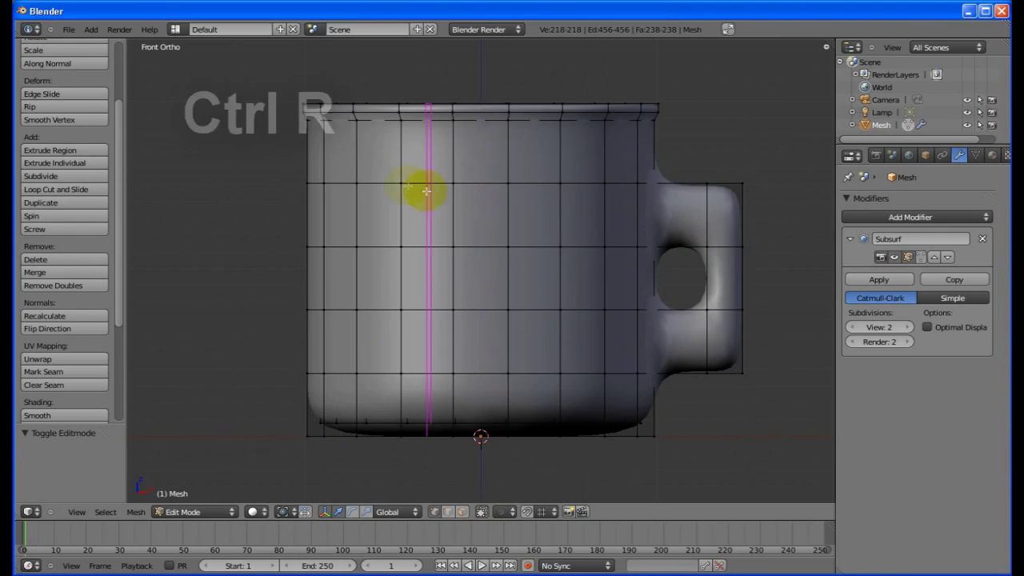
left_click(407, 153)
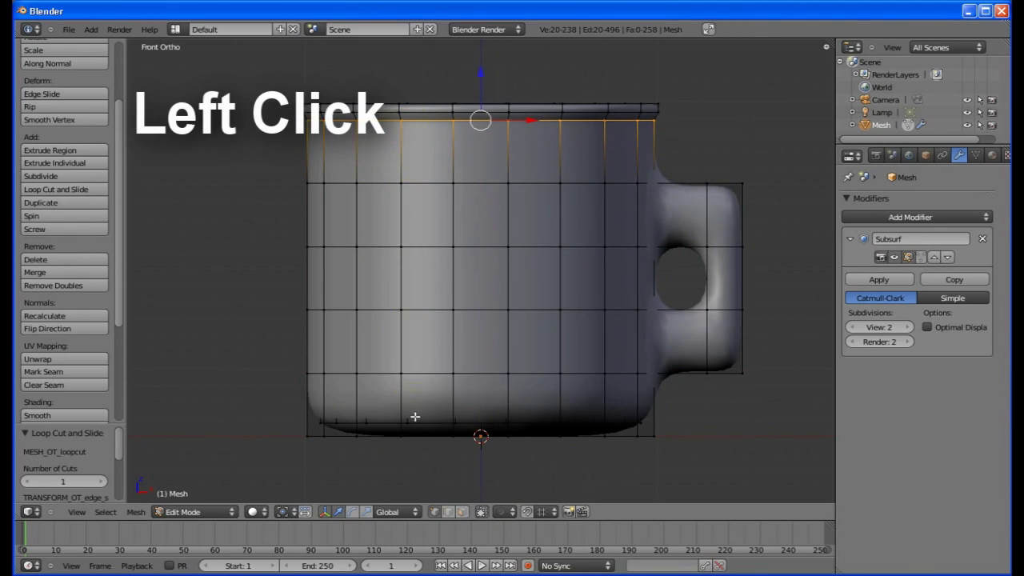
key("ctrl+r")
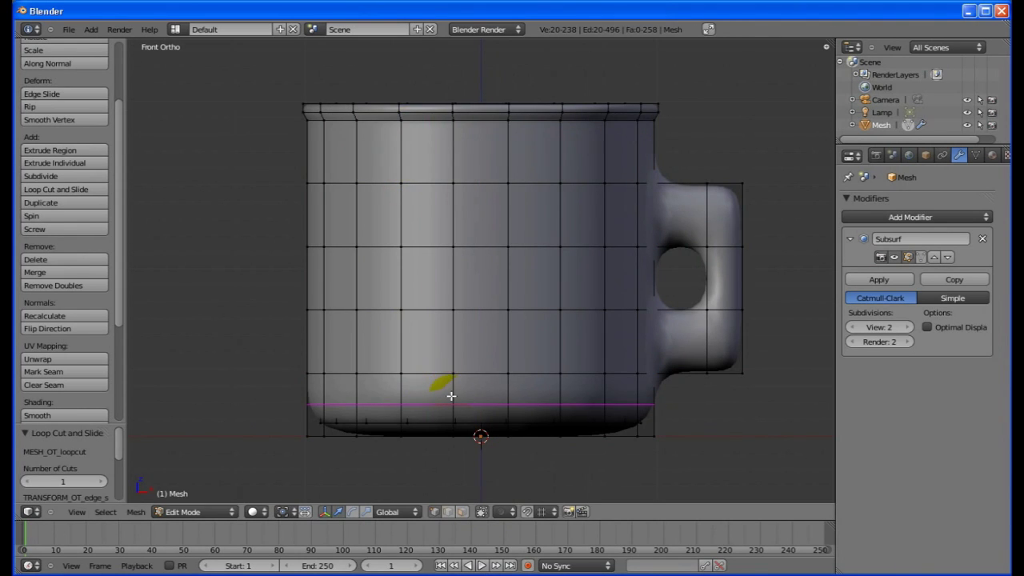
left_click(451, 395)
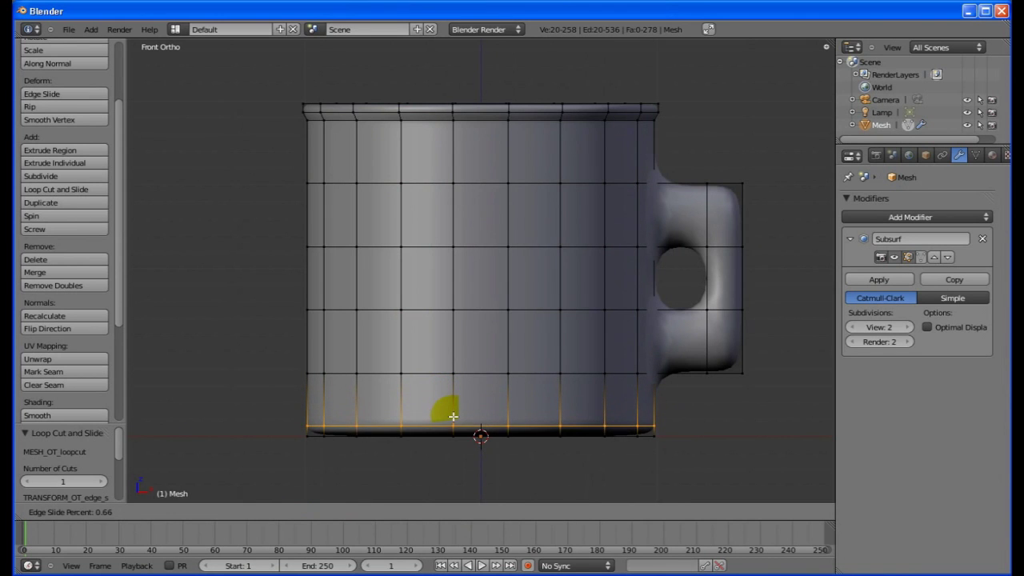
left_click(453, 416)
Step: Add a loop cut around the inner wall near the rim, then deselect all
middle_click_drag(460, 368, 504, 376)
key("ctrl+r")
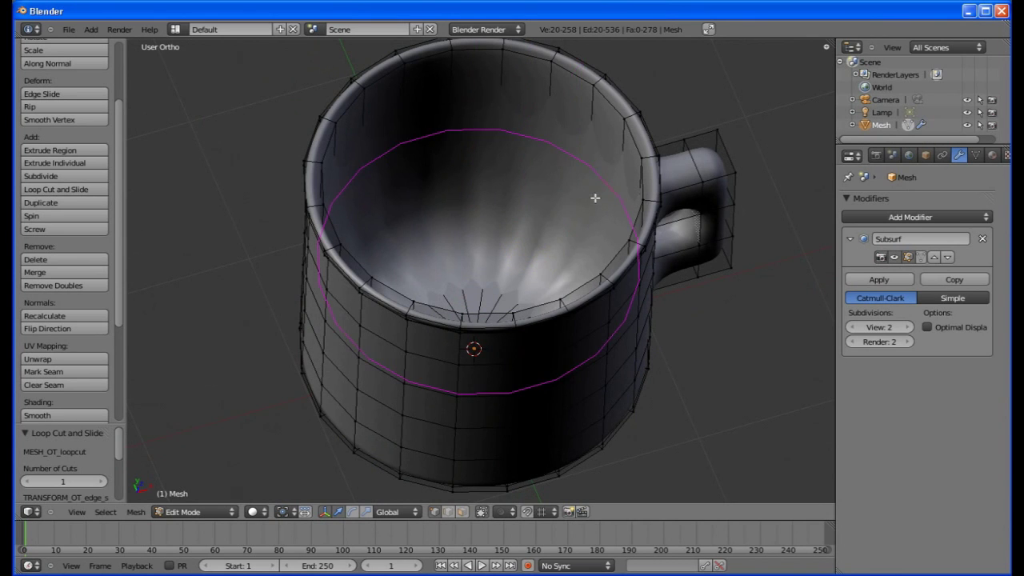
left_click(578, 235)
left_click(583, 294)
key("KP_3")
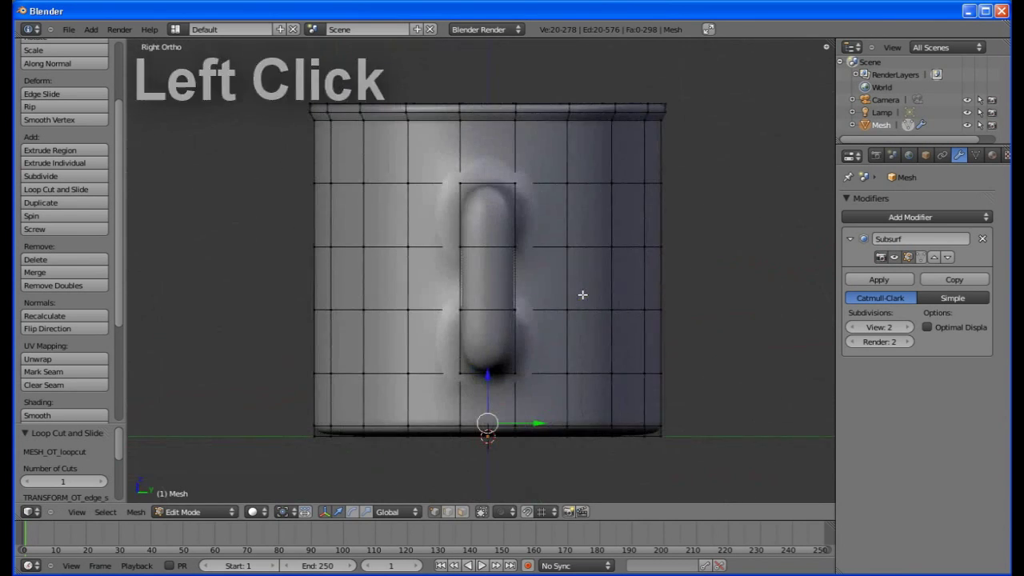
key("KP_1")
key("a")
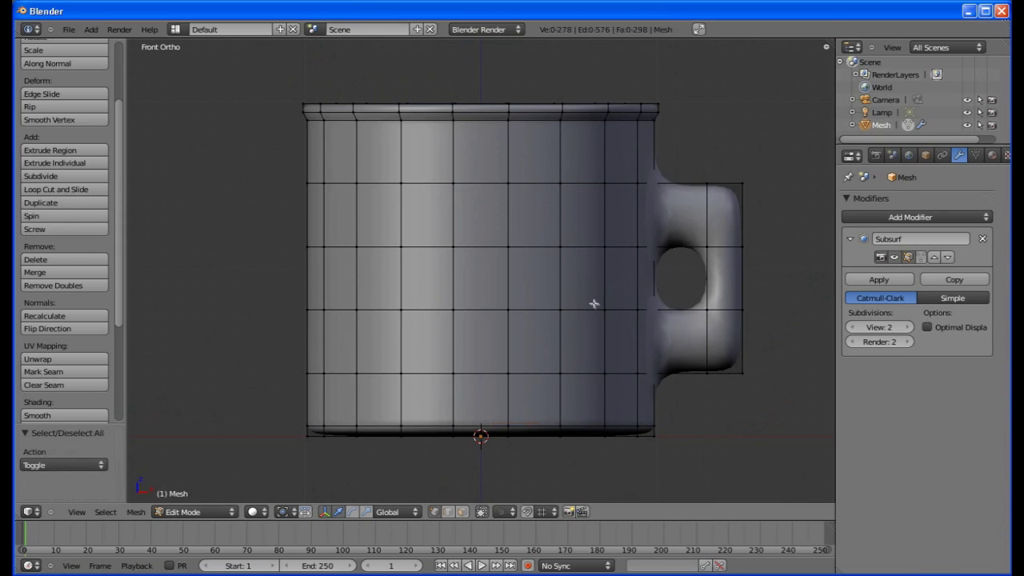
left_click(483, 512)
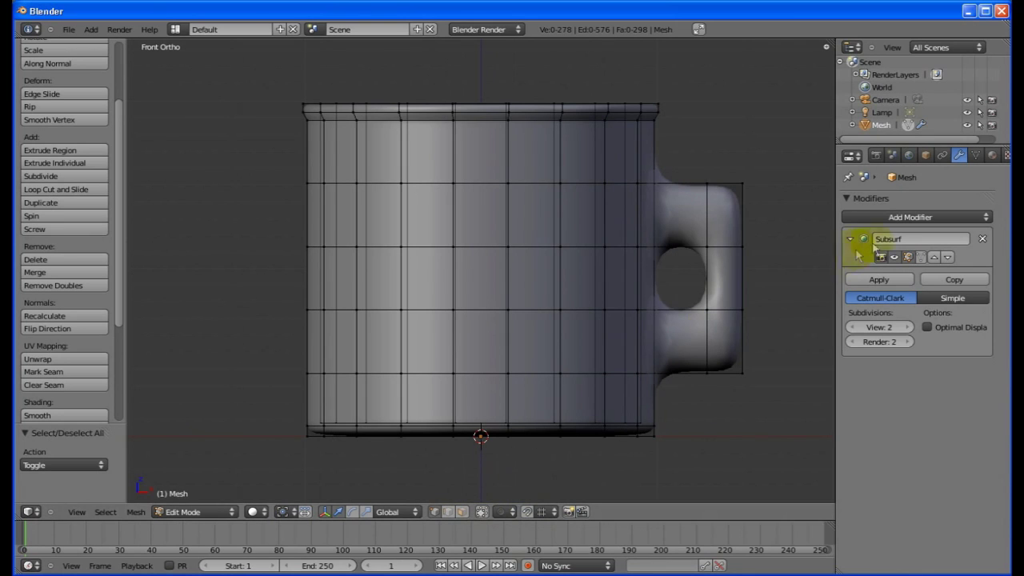
Step: Give the mug a new golden yellow material with raised specular hardness
key("Tab")
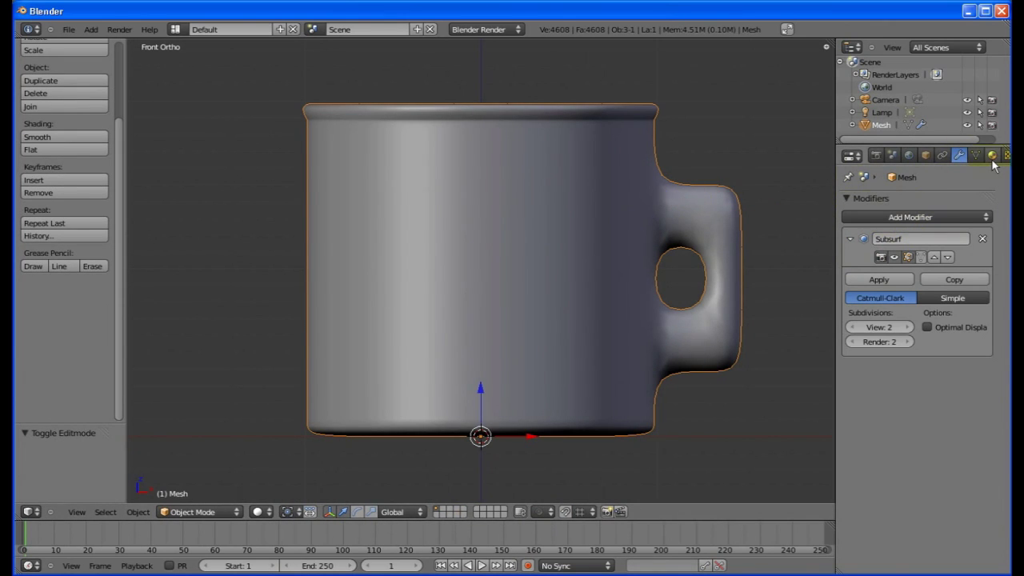
left_click(992, 156)
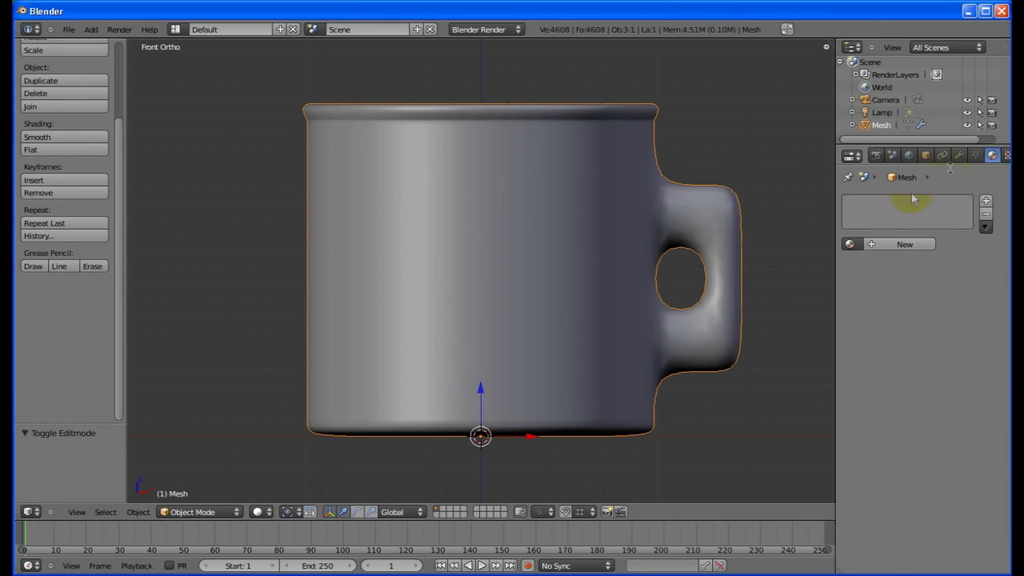
left_click(885, 245)
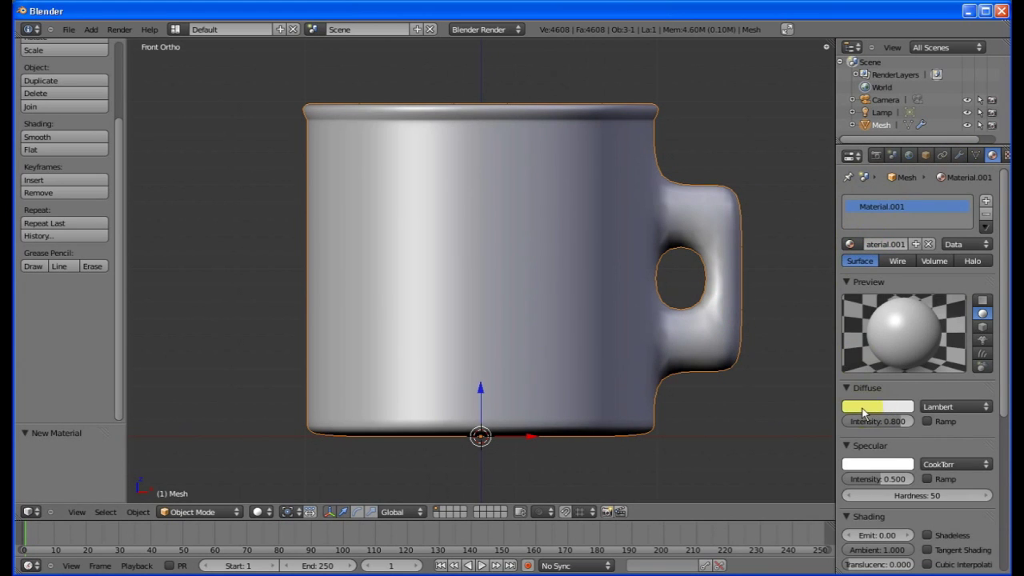
left_click(864, 408)
left_click_drag(831, 307, 810, 321)
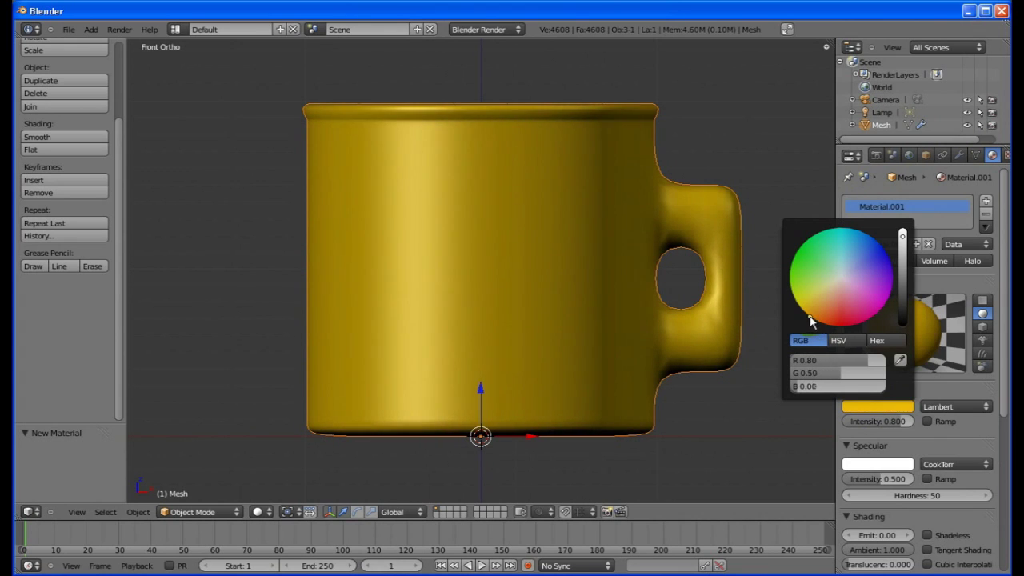
left_click_drag(849, 497, 35, 508)
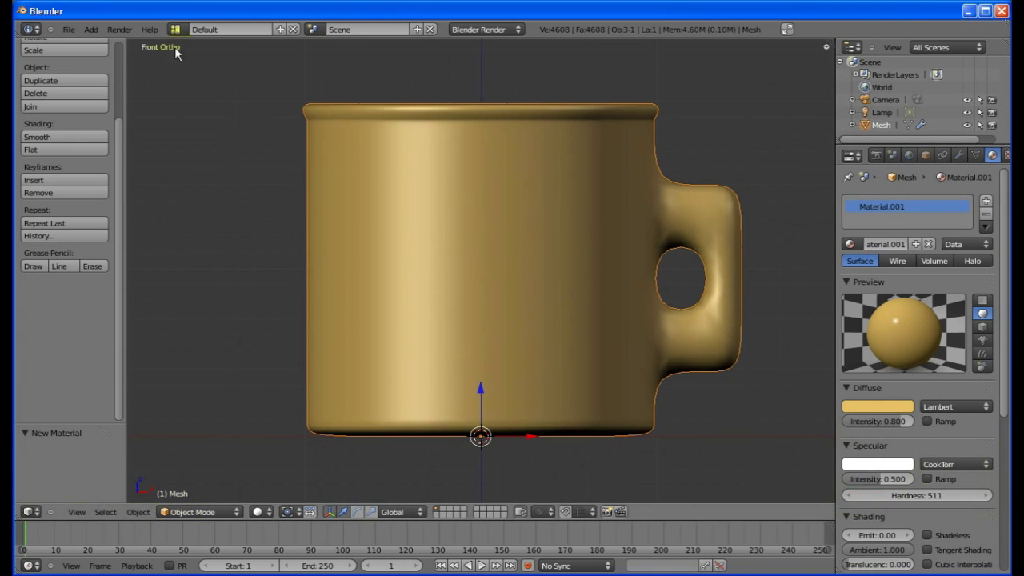
left_click(69, 30)
Step: Save the scene as mugg.blend in the D:\blenderwork folder
left_click(116, 112)
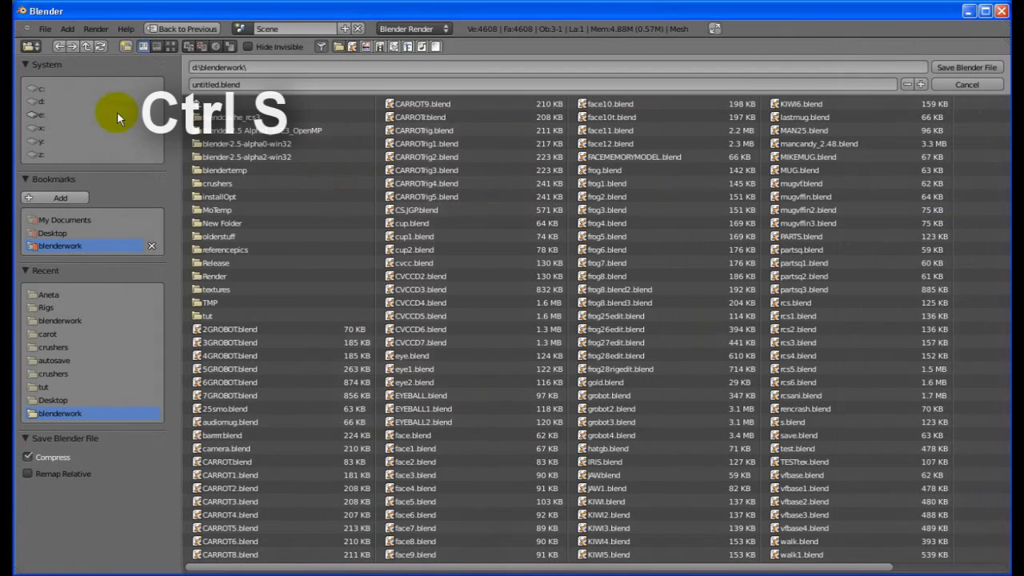
left_click(276, 82)
type("mugc")
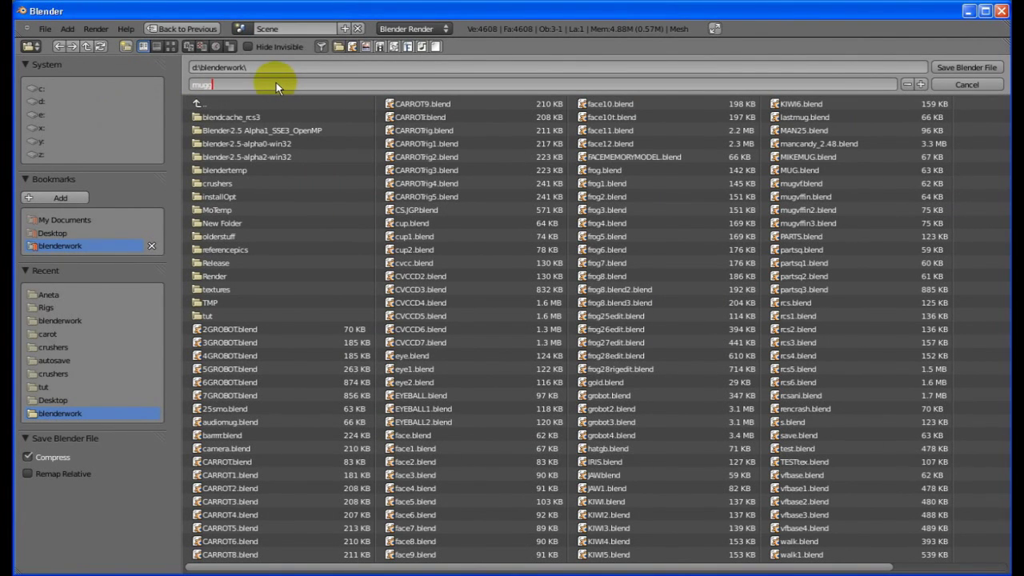
left_click(939, 67)
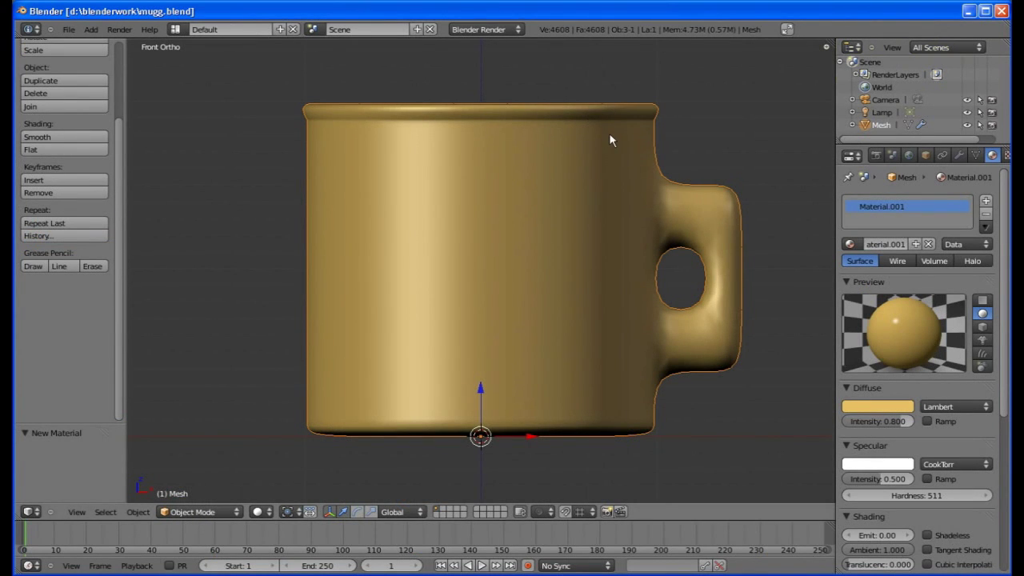
Step: Test-render the mug, then raise the Resolution % from 25% to 65%
key("F12")
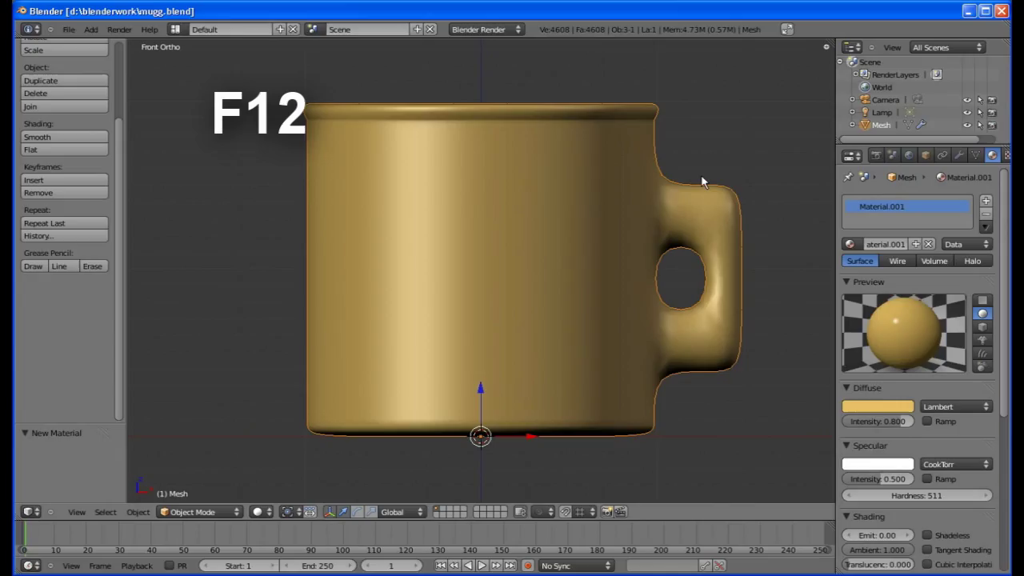
key("Escape")
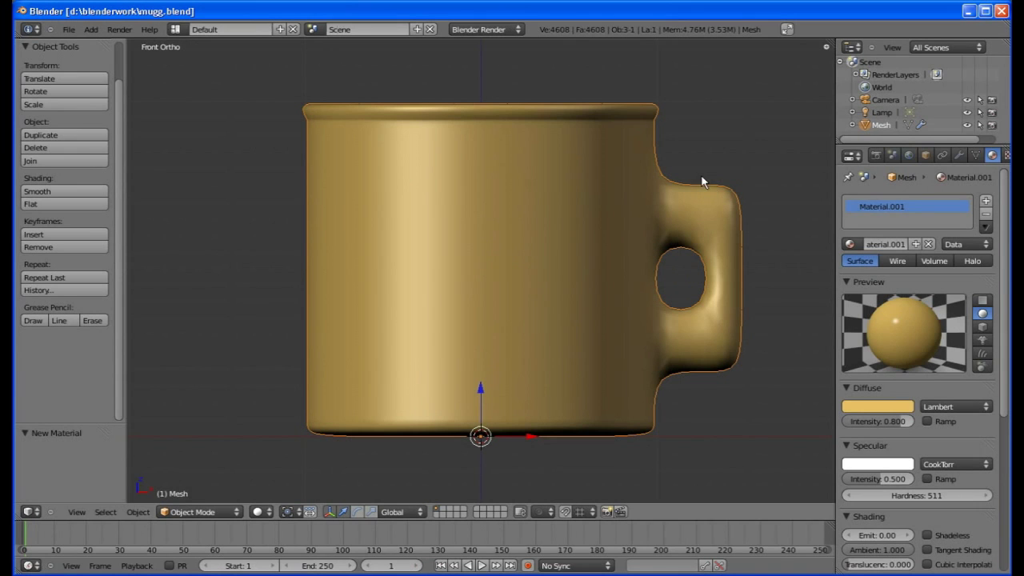
left_click(876, 155)
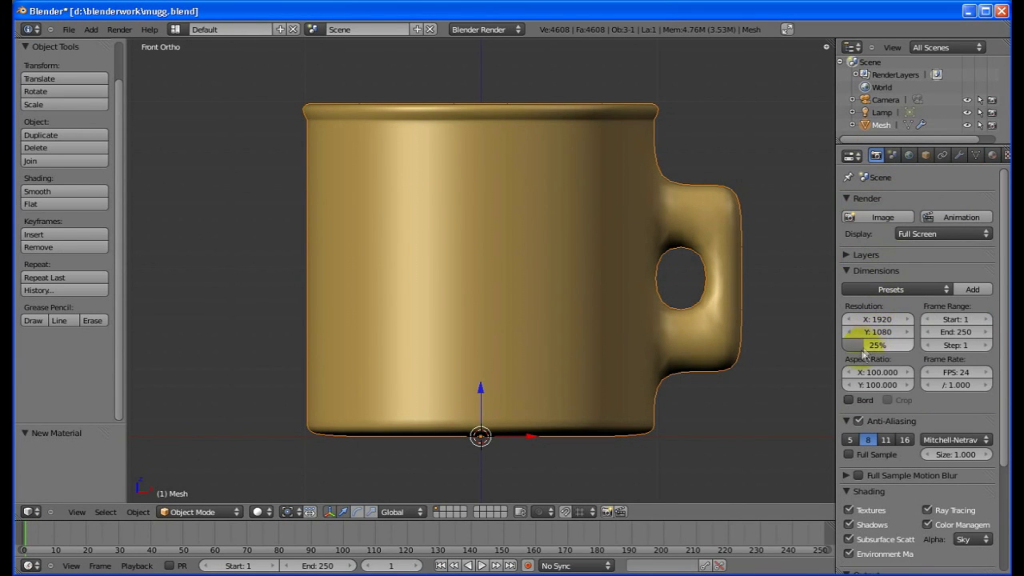
left_click_drag(877, 344, 874, 354)
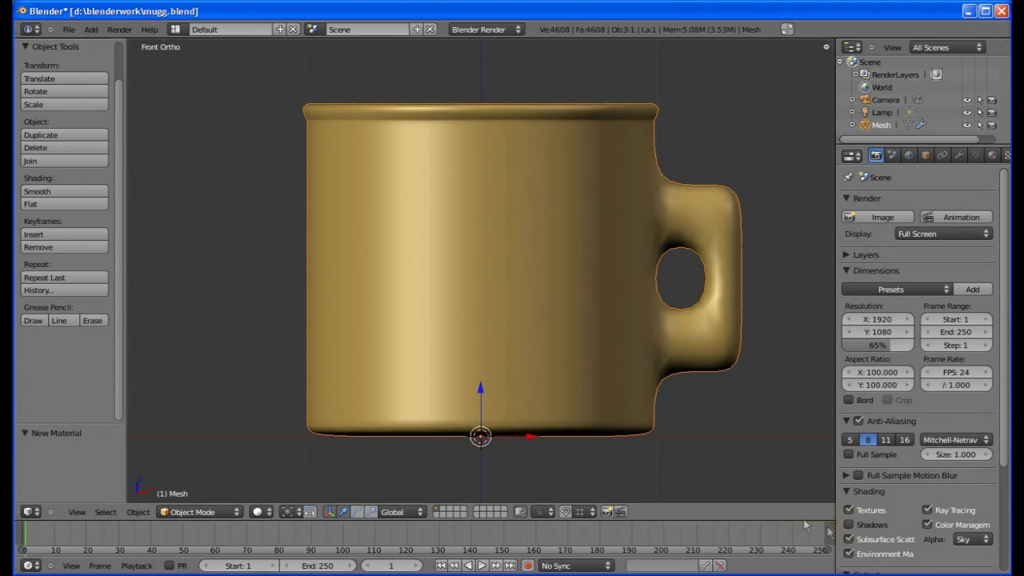
Step: Re-render at 65%, then orbit the view and select the lamp
key("F12")
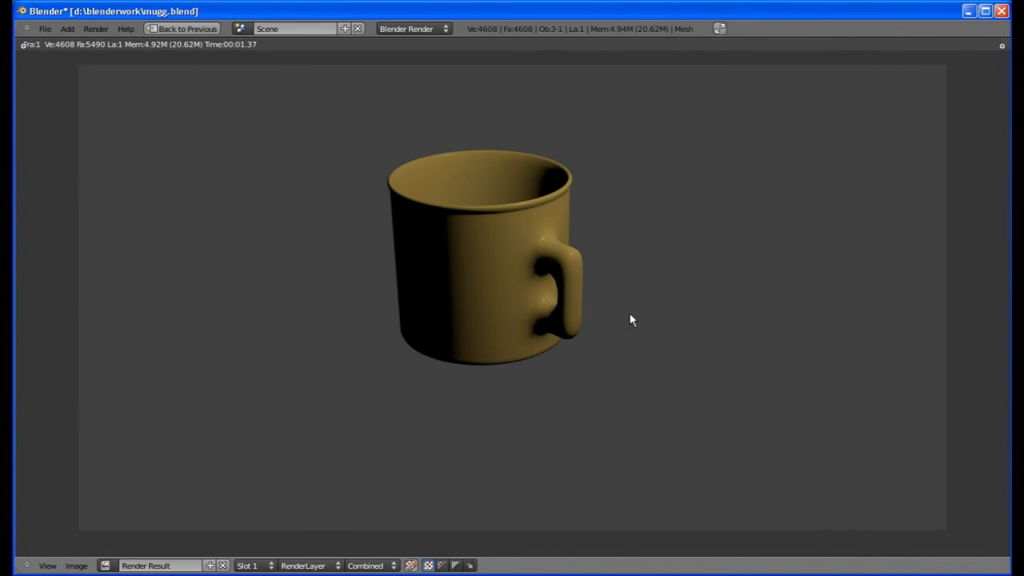
key("Escape")
scroll(628, 312, "down", 3)
middle_click_drag(574, 262, 597, 280)
right_click(688, 170)
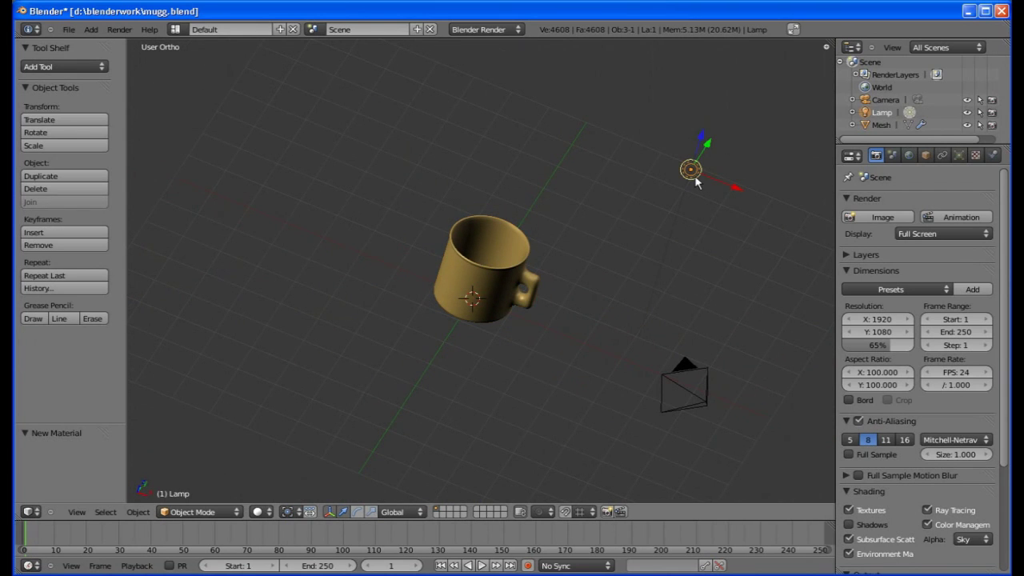
Step: Place two lamp duplicates, one above-left of the mug and one in front of it
key("shift+d")
left_click(360, 126)
key("shift+d")
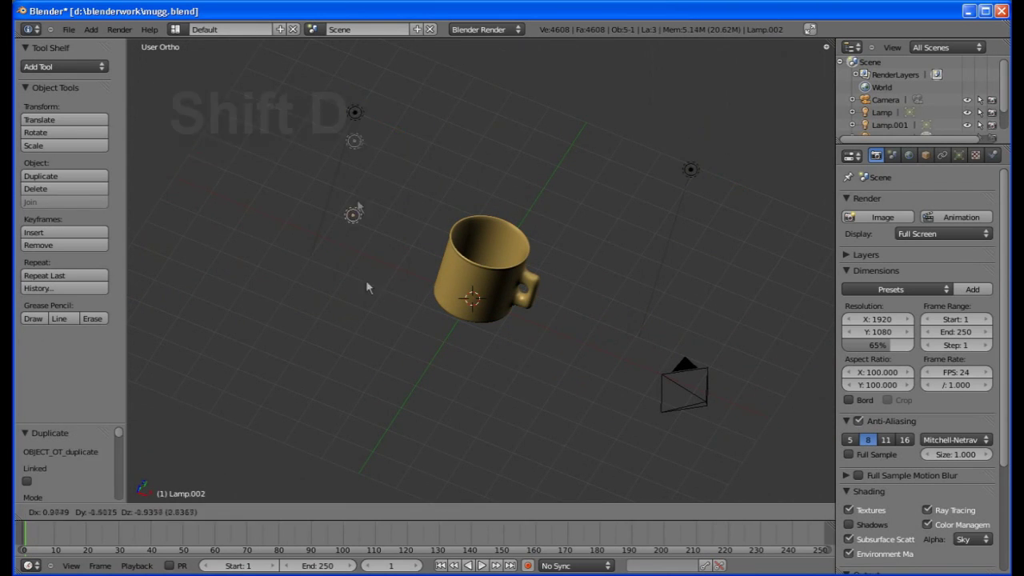
left_click(456, 381)
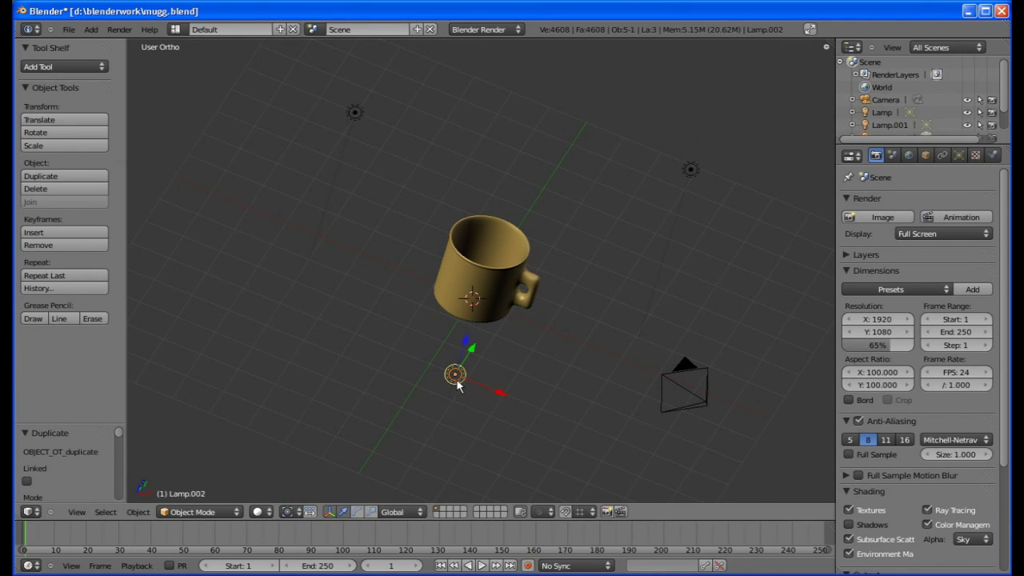
Step: Switch to the Numpad 3 view, check the three-lamp render, and select the mug
key("KP_3")
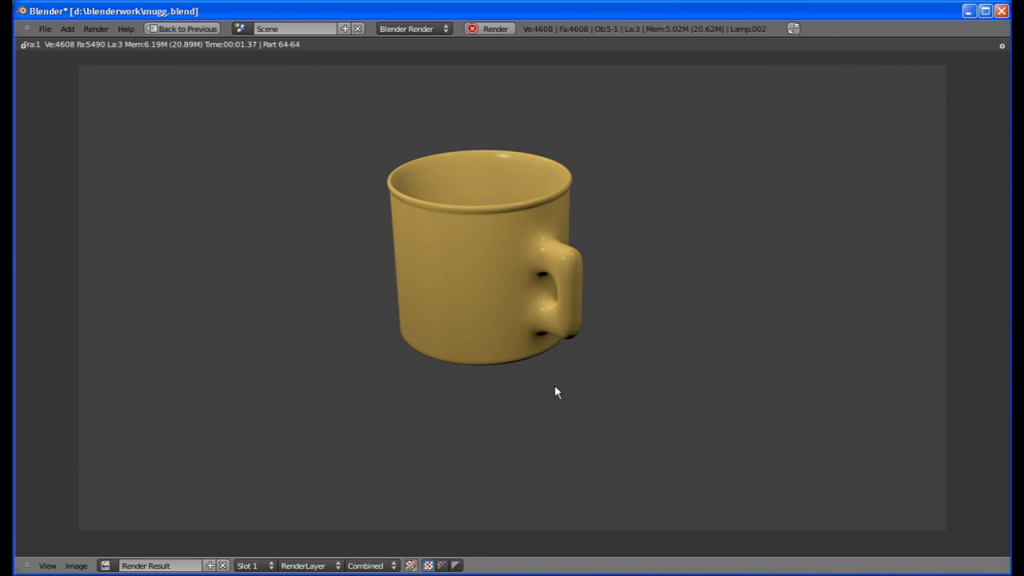
key("Escape")
scroll(554, 385, "up", 4)
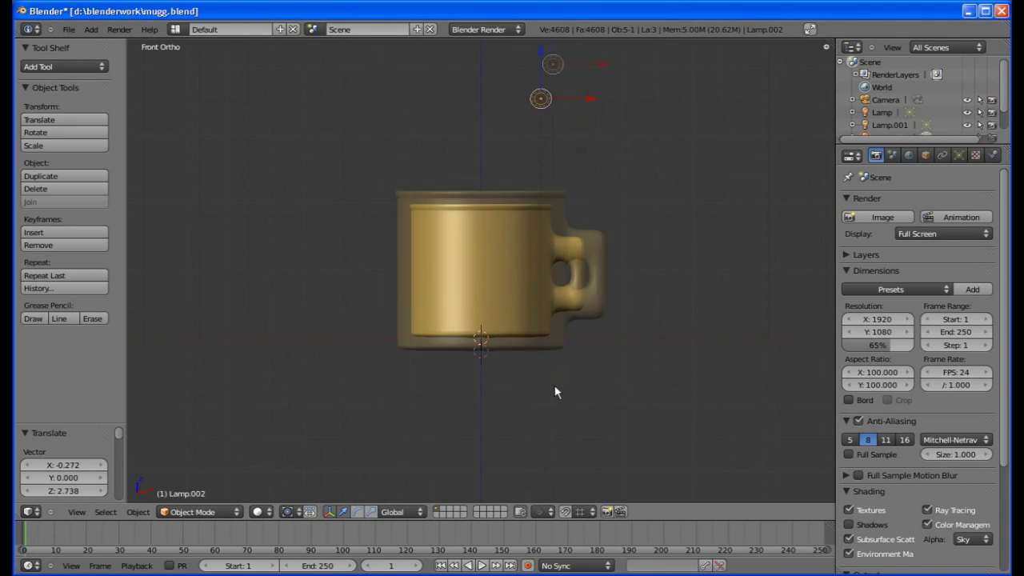
right_click(484, 317)
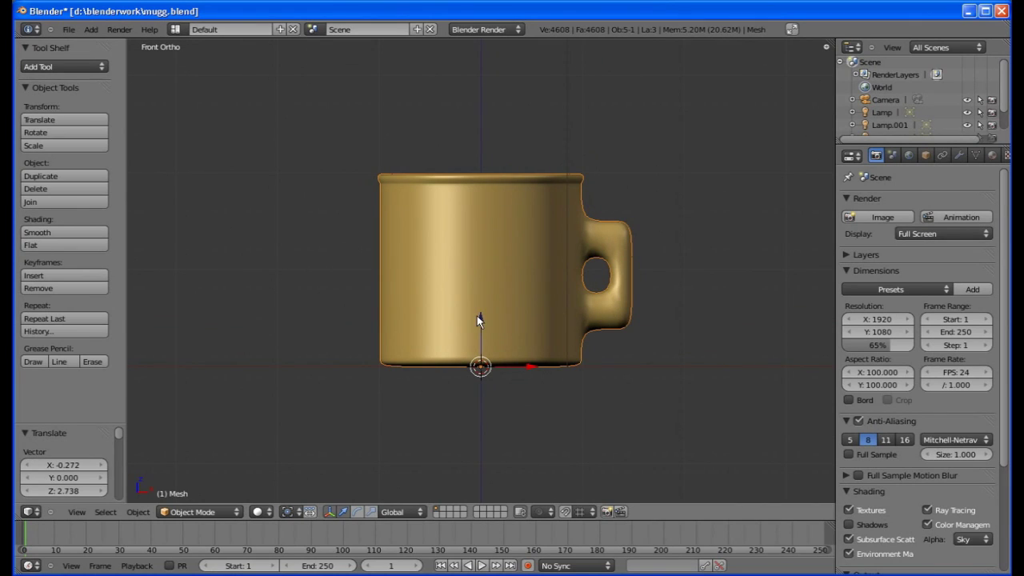
Step: Key the mug's rotation at frames 1, 25 and 50, turning it 90° about Z between keys
key("i")
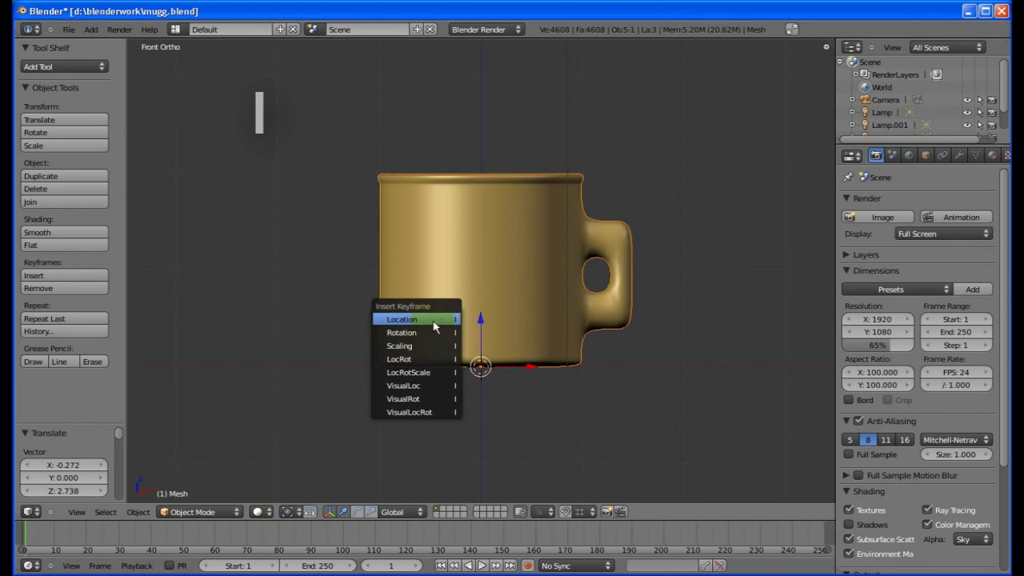
left_click(432, 333)
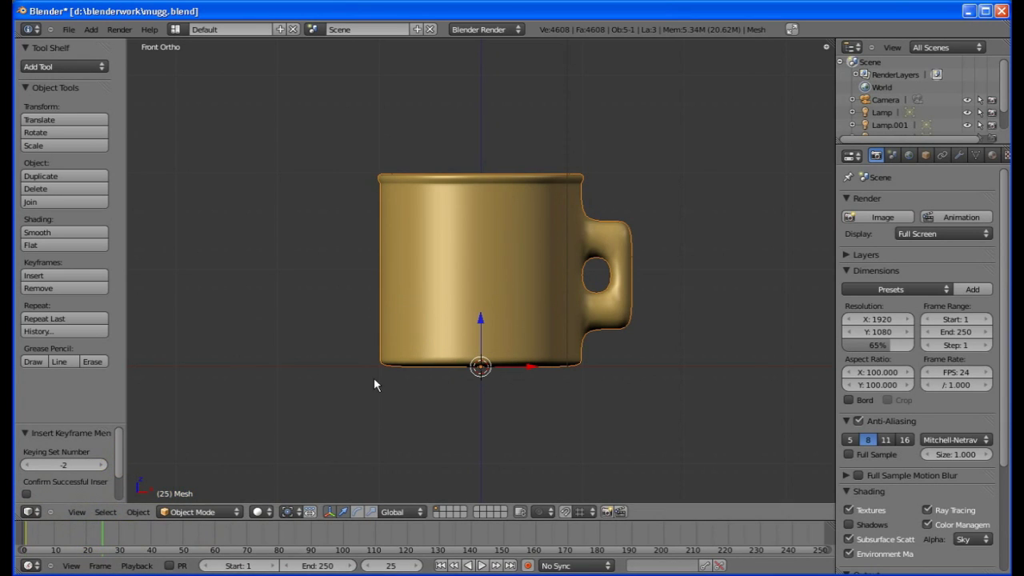
key("r")
type("z")
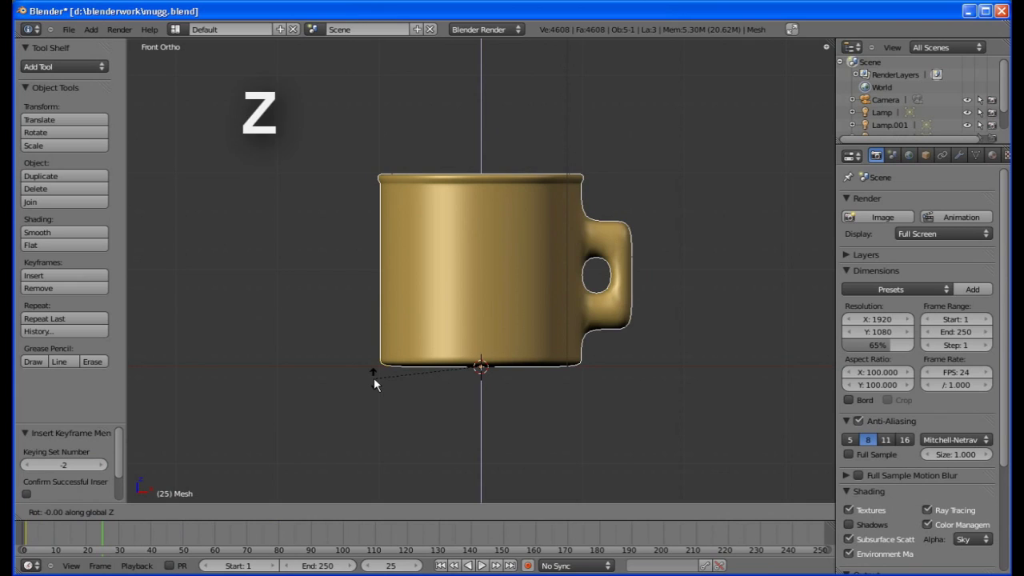
type("90")
key("Return")
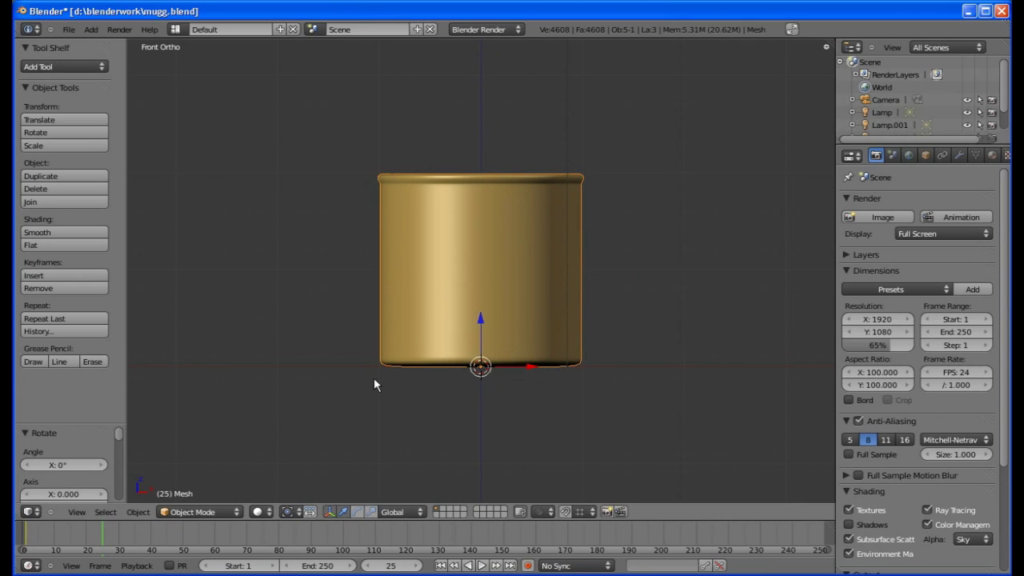
key("i")
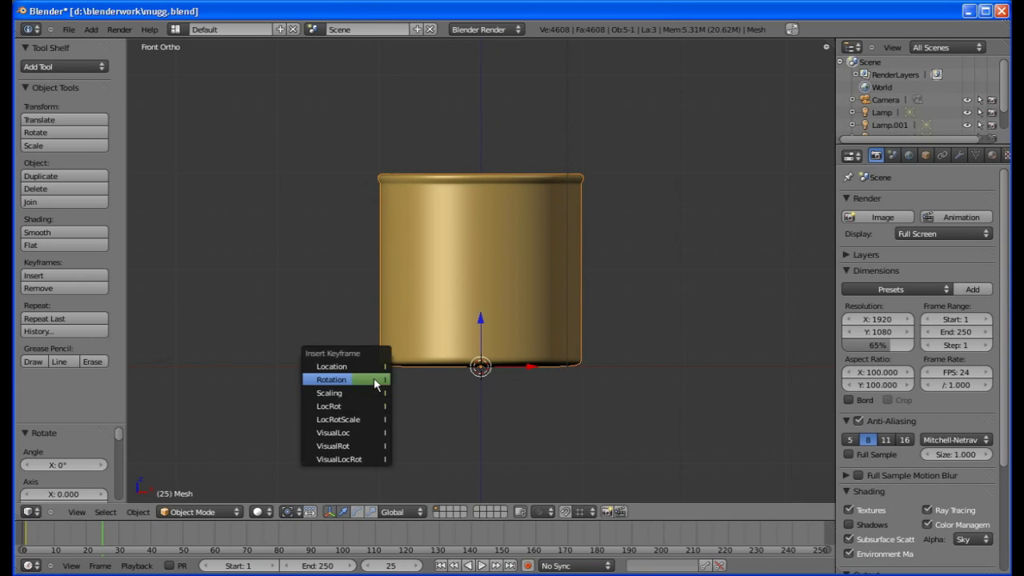
left_click(375, 379)
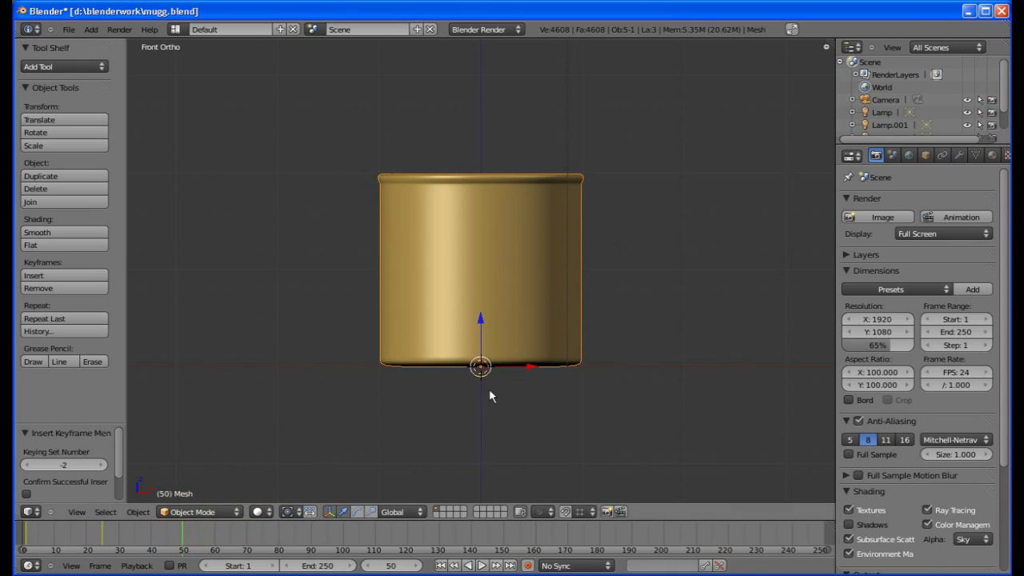
key("r")
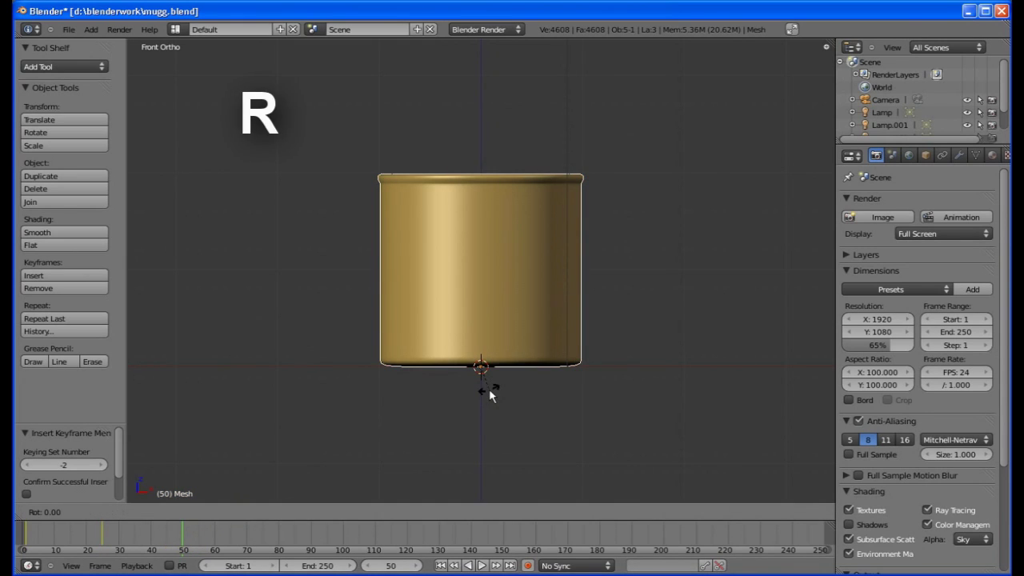
type("z")
type("90")
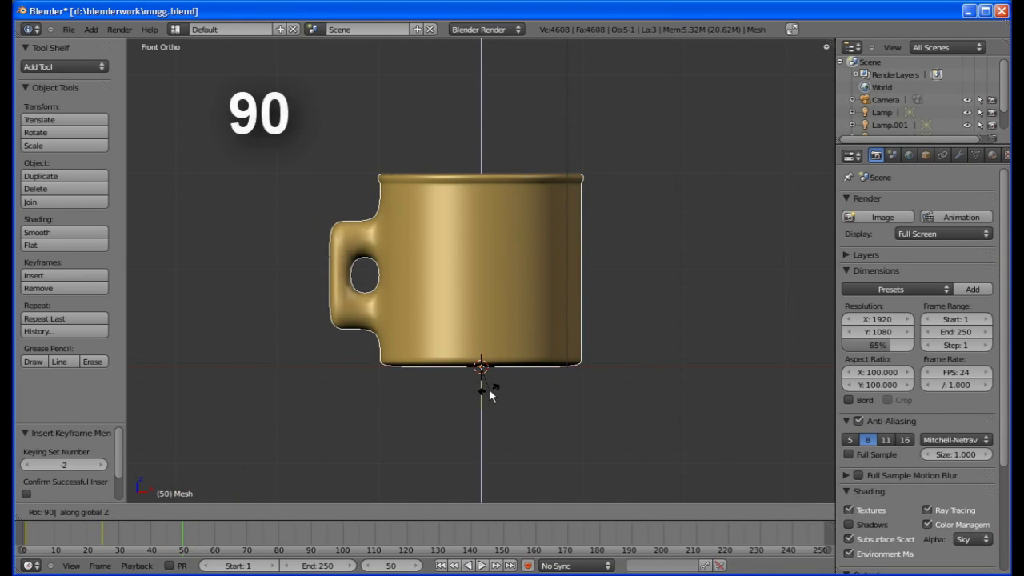
key("Return")
key("i")
left_click(446, 390)
Step: Add two more 90° Z turns keyed at frames 75 and 100, then rewind to frame 1
scroll(465, 408, "down", 20, "alt")
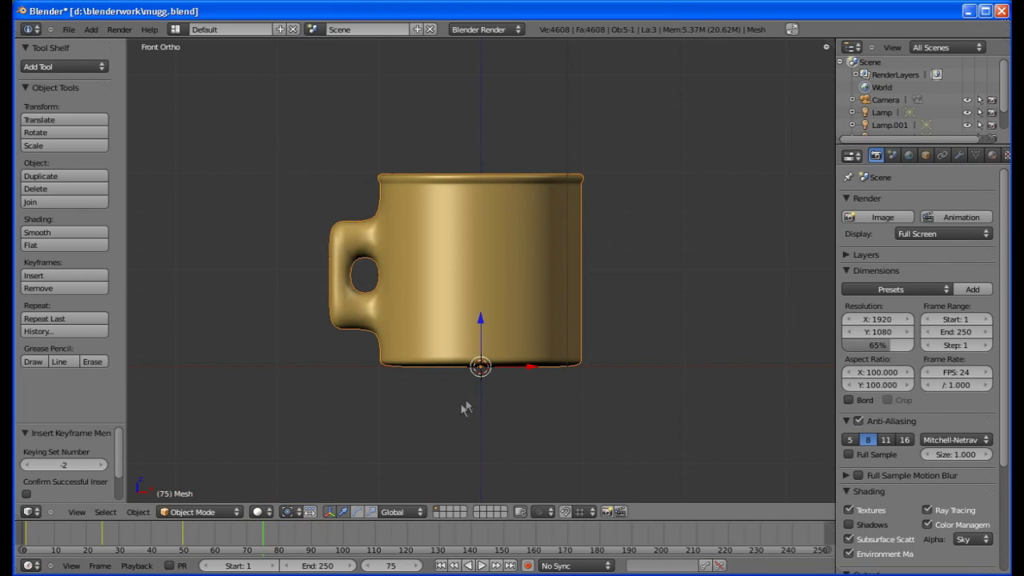
type("rz")
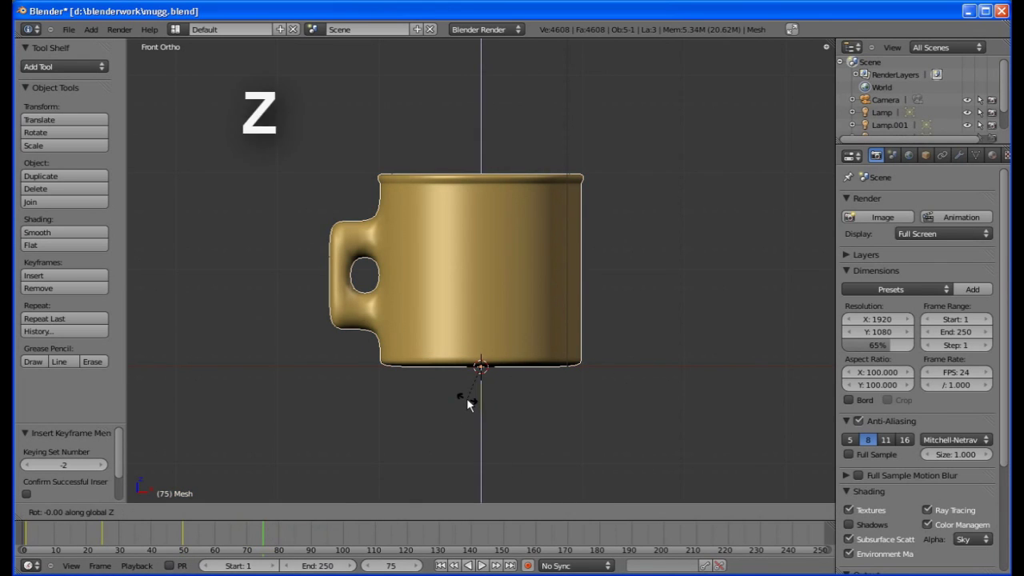
type("90")
key("Return")
key("i")
left_click(467, 399)
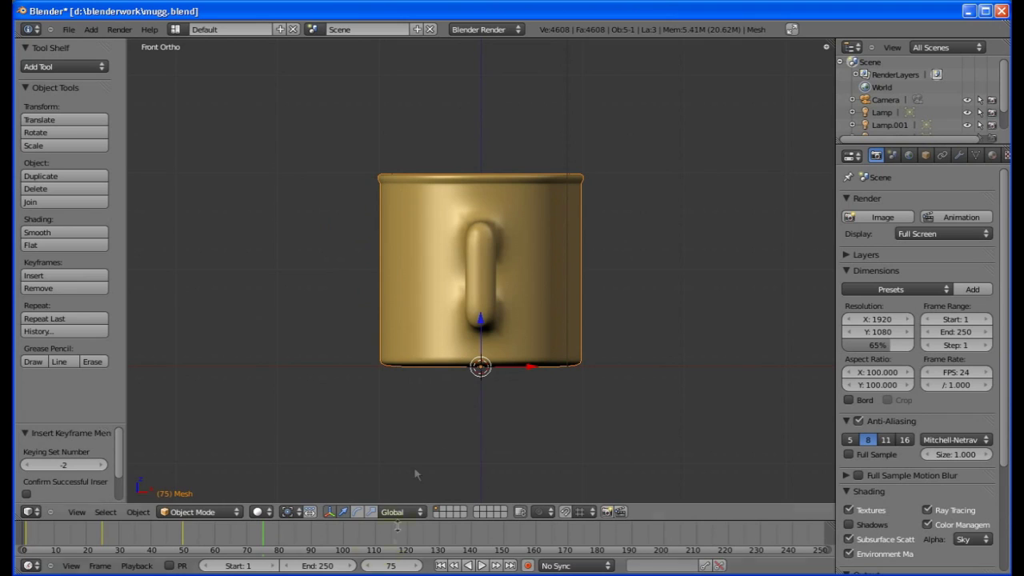
scroll(501, 400, "down", 20, "alt")
type("r")
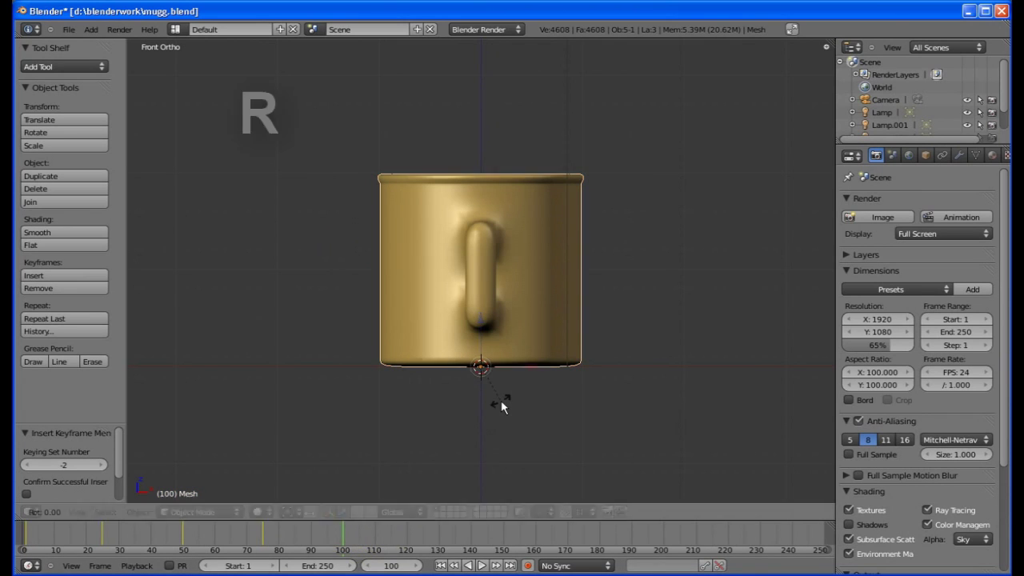
type("z90")
key("Return")
key("i")
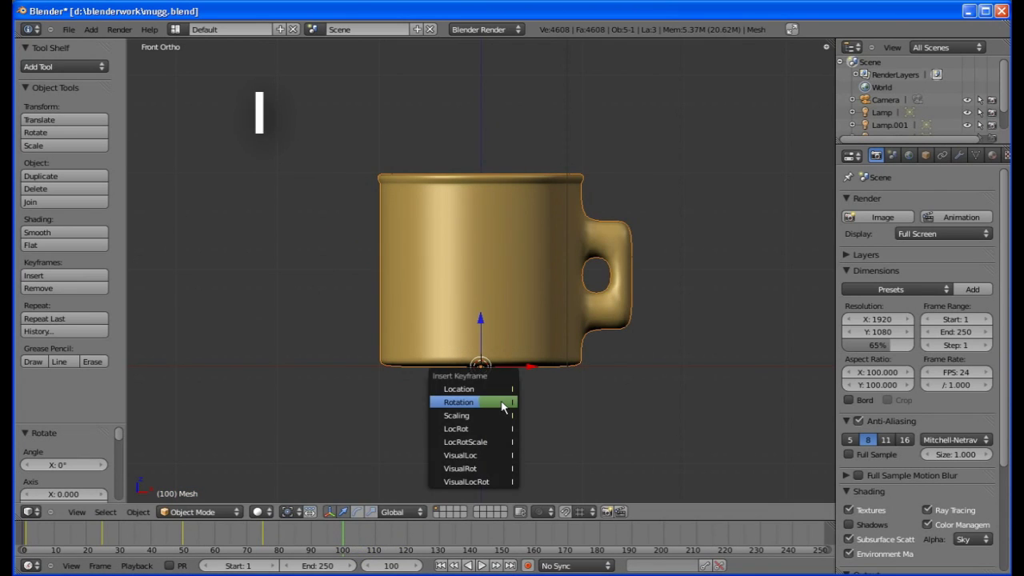
left_click(502, 406)
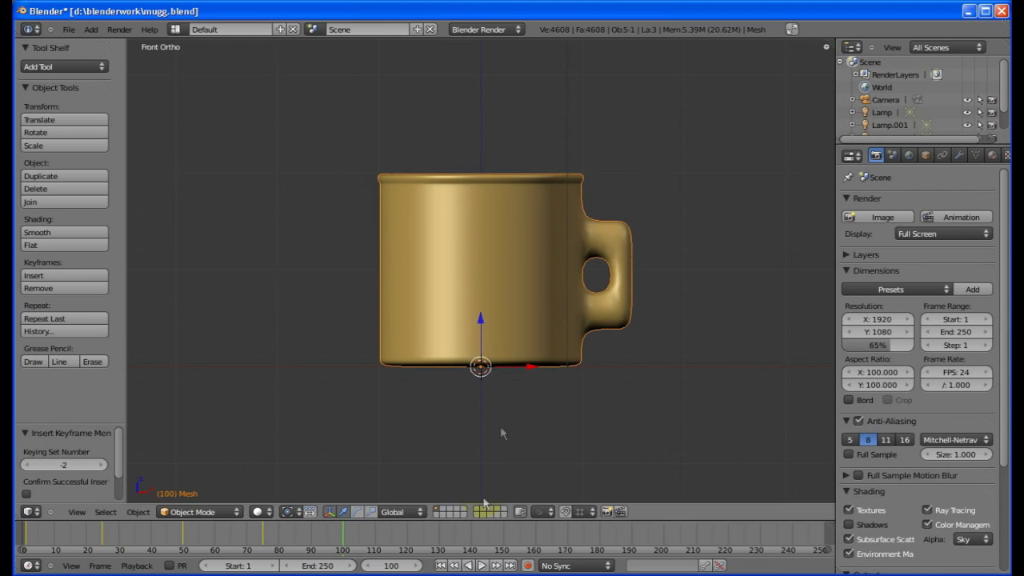
left_click(442, 566)
Step: Preview the spin, then switch to the Animation layout showing the mug's X, Y, Z rotation curves
left_click(483, 566)
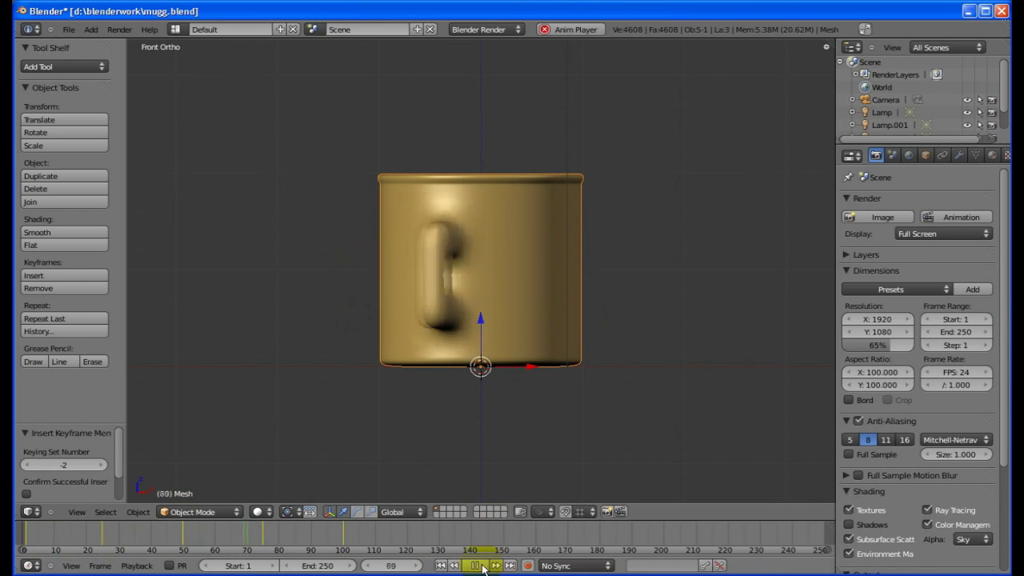
left_click(482, 566)
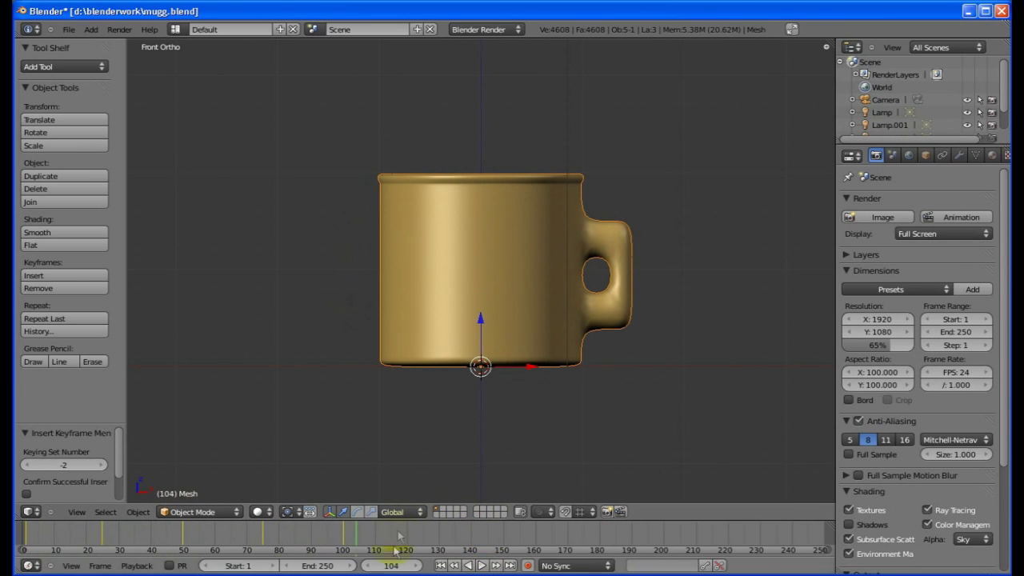
left_click(174, 29)
left_click(212, 52)
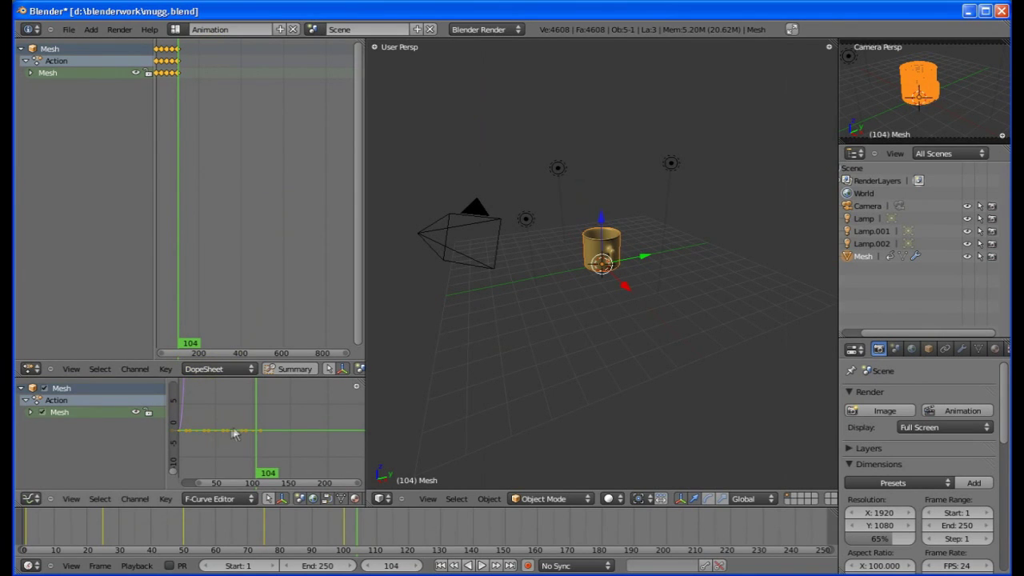
left_click(31, 412)
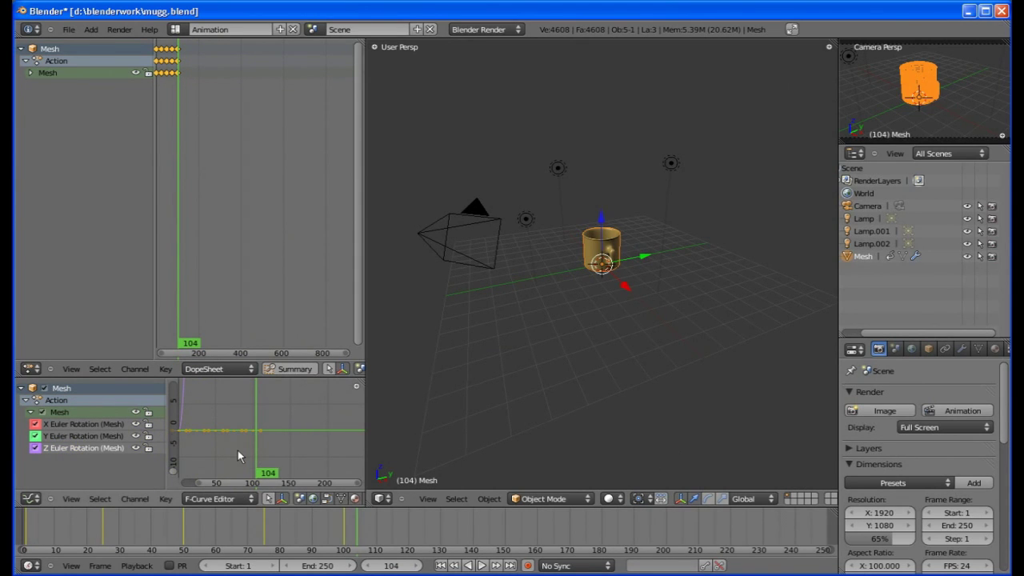
Step: Add a Cycles modifier and Linear interpolation to the rotation curves, then preview the loop
key("ctrl+shift+m")
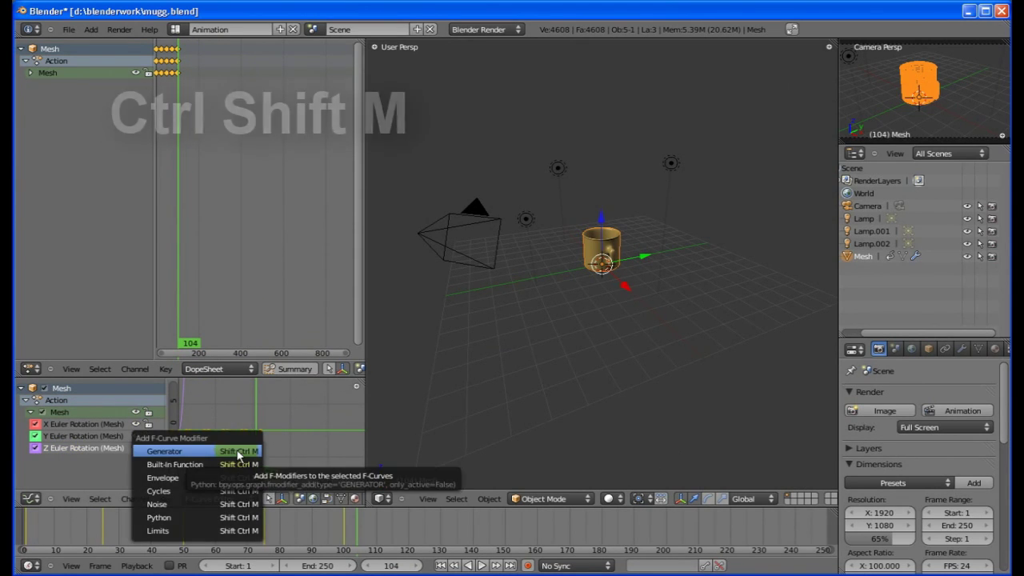
left_click(230, 489)
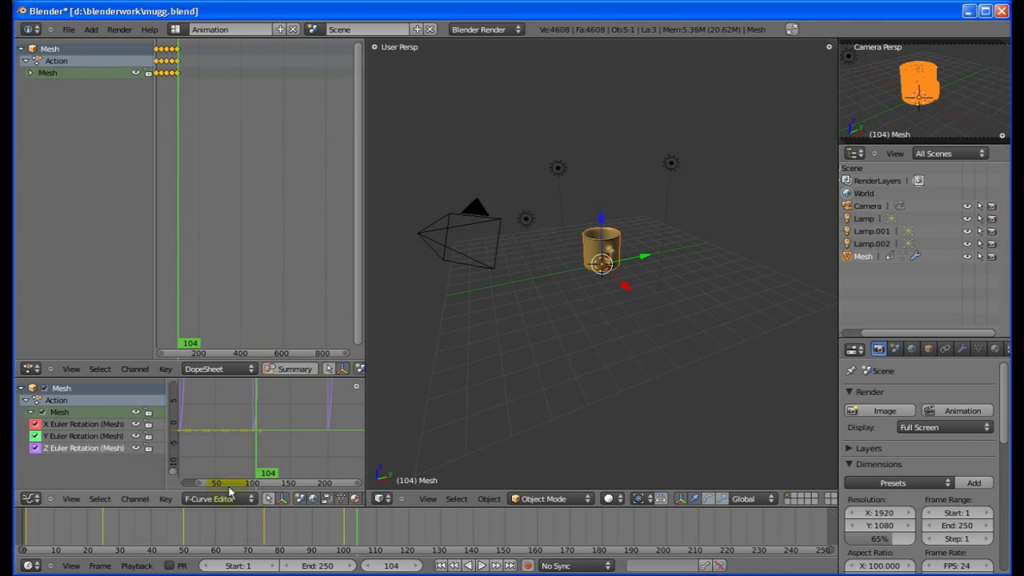
scroll(277, 446, "down", 10)
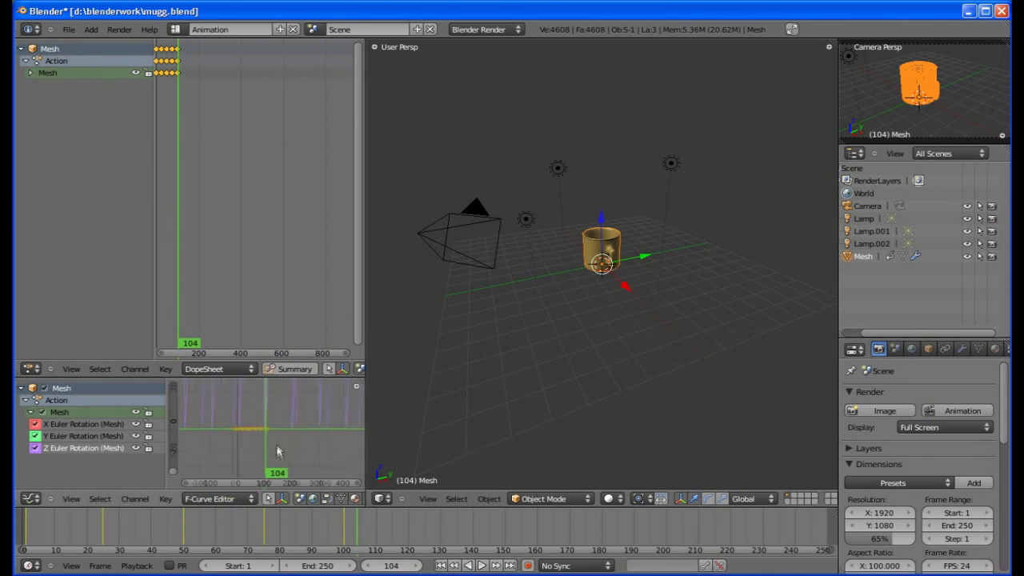
scroll(293, 411, "down", 4)
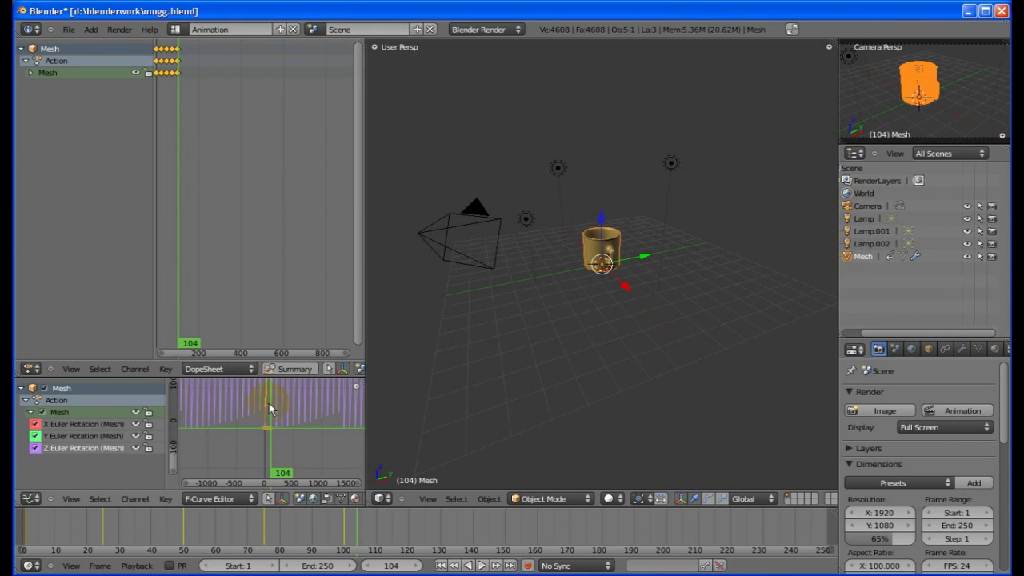
key("t")
left_click(269, 418)
left_click(482, 565)
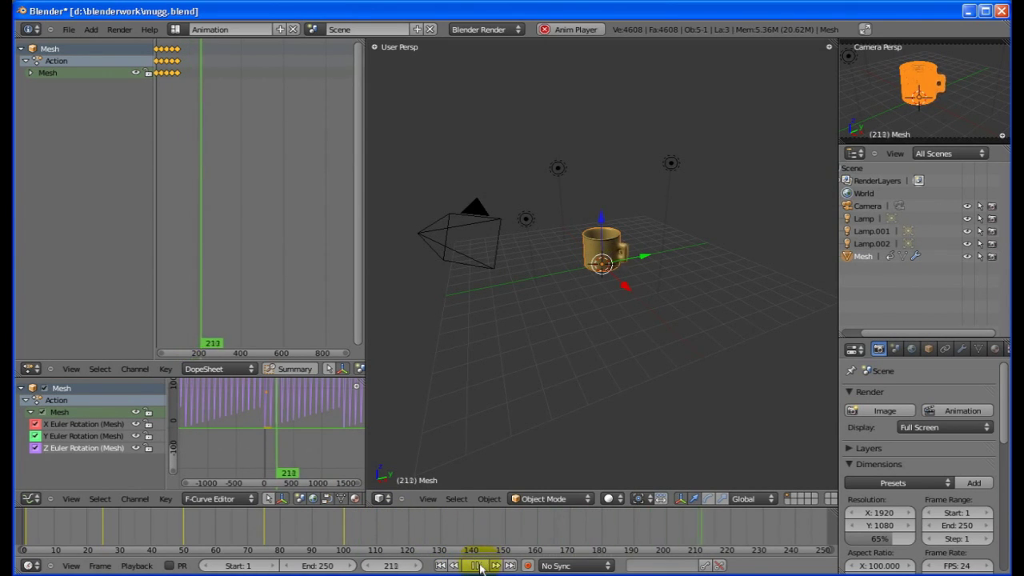
left_click(474, 564)
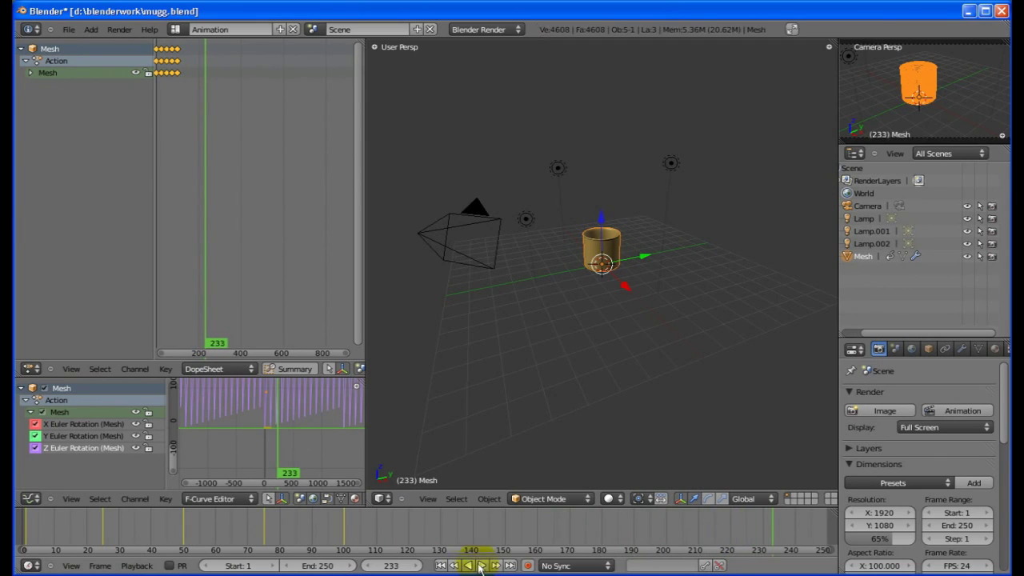
Step: In the default layout's edit mode, raise the mug's upper edge loop and lower a middle loop
left_click(200, 29)
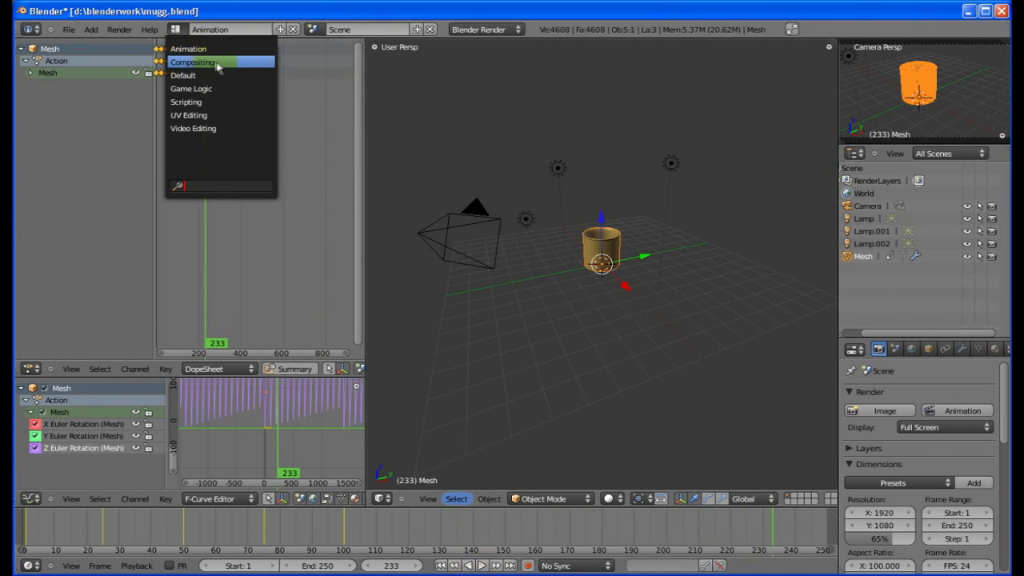
left_click(210, 76)
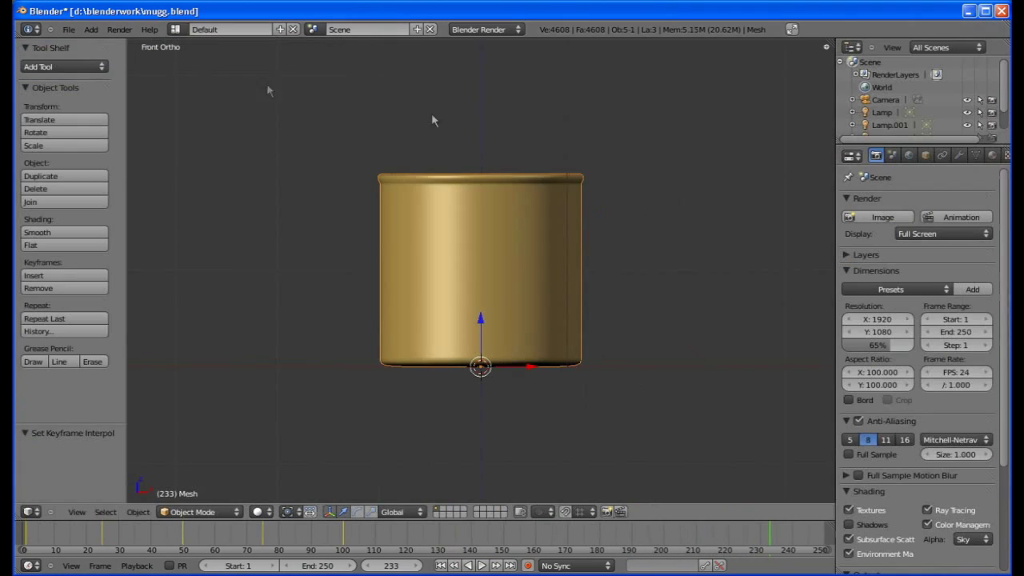
key("Tab")
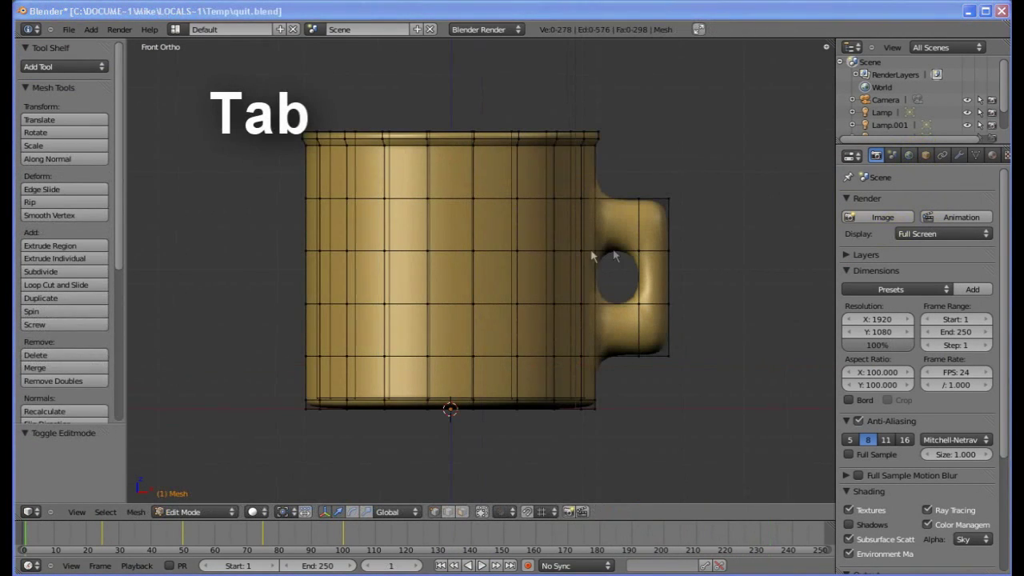
key("KP_3")
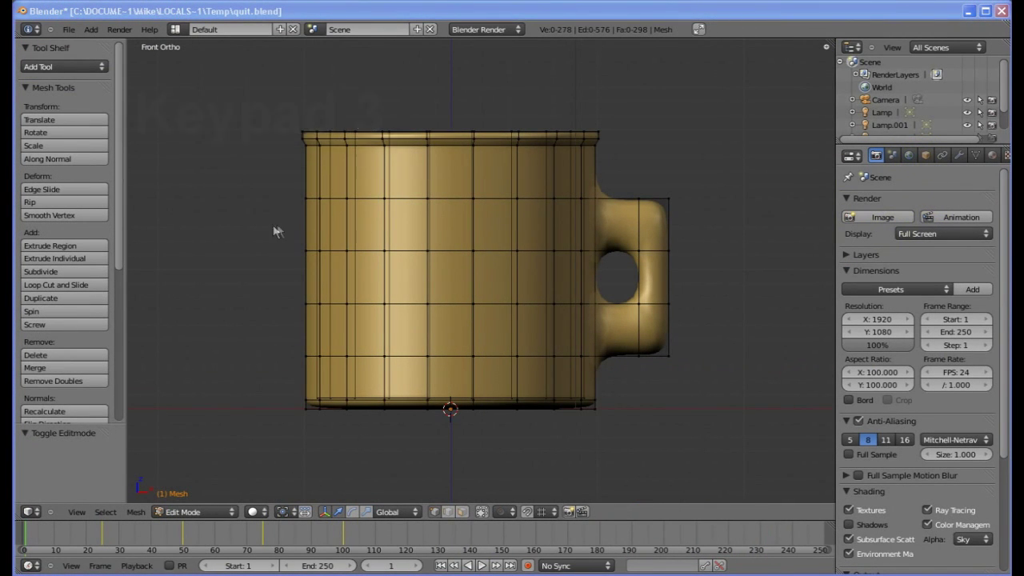
key("b")
left_click_drag(274, 227, 685, 274)
left_click_drag(485, 204, 491, 185)
key("a")
key("b")
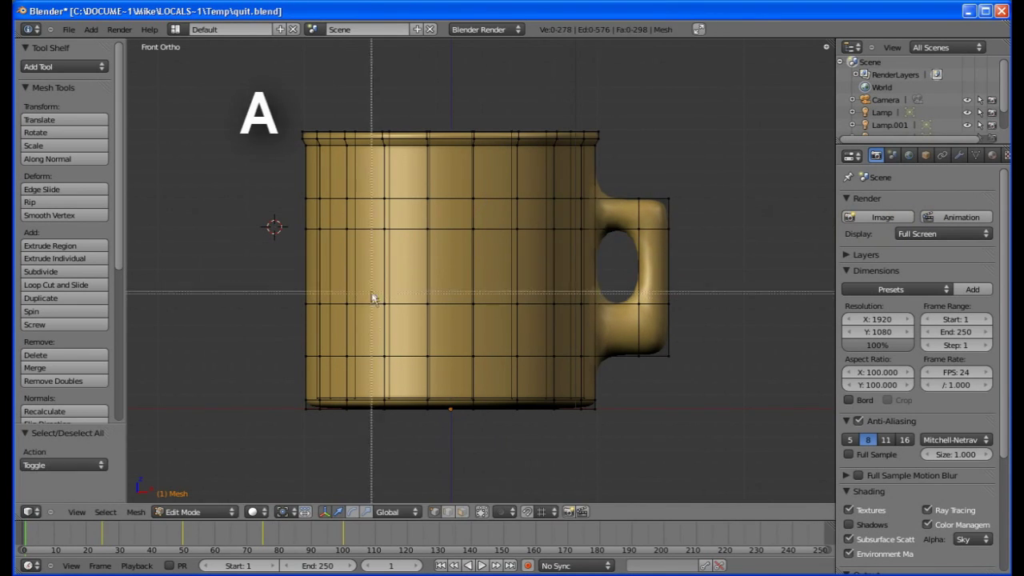
left_click_drag(290, 288, 685, 322)
left_click_drag(487, 263, 488, 287)
Step: Move the handle's lower corner up-left and its top-right corner down-left
key("a")
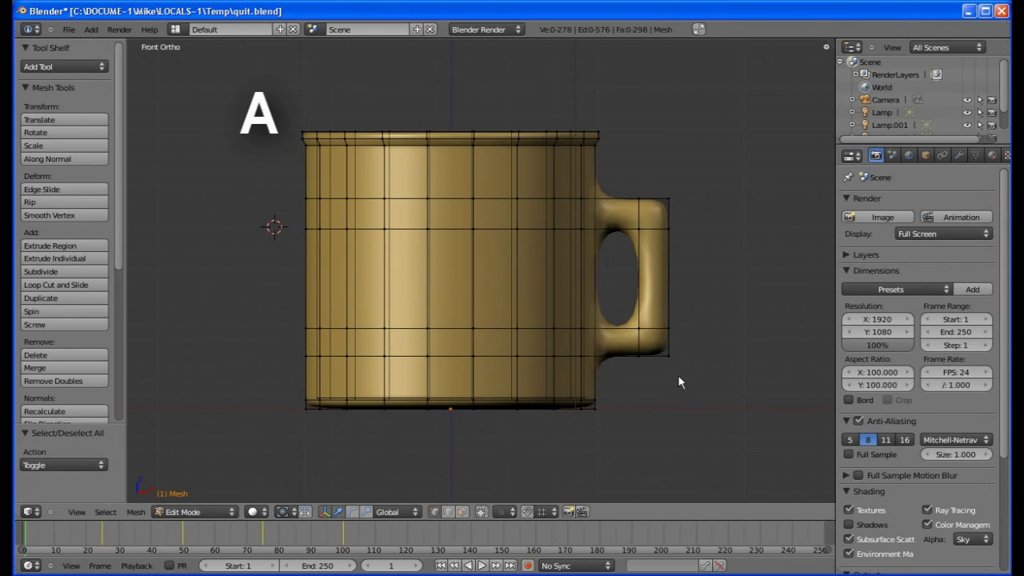
key("b")
left_click_drag(685, 371, 644, 335)
key("g")
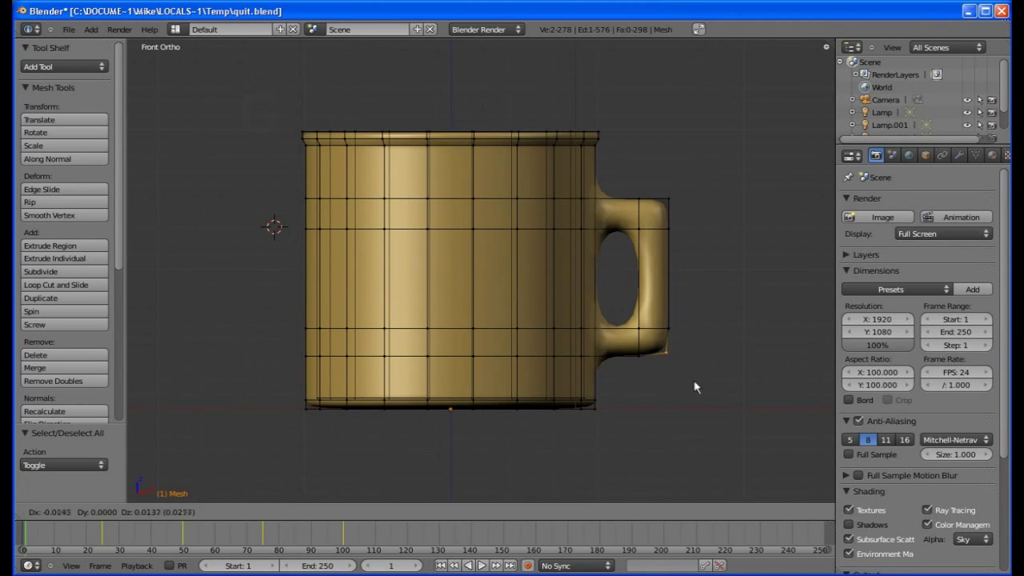
left_click(684, 378)
key("a")
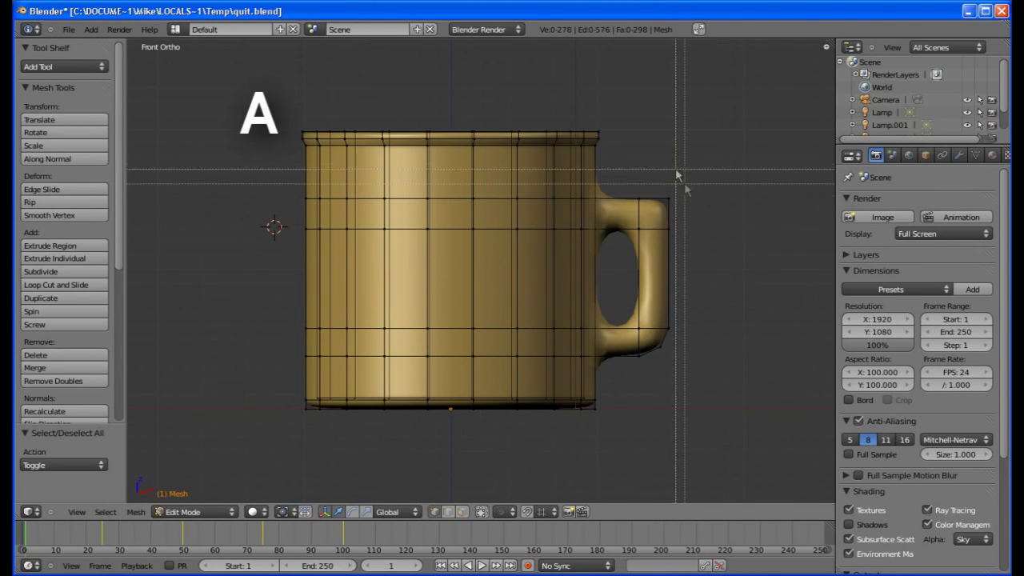
key("b")
left_click_drag(656, 180, 678, 206)
key("g")
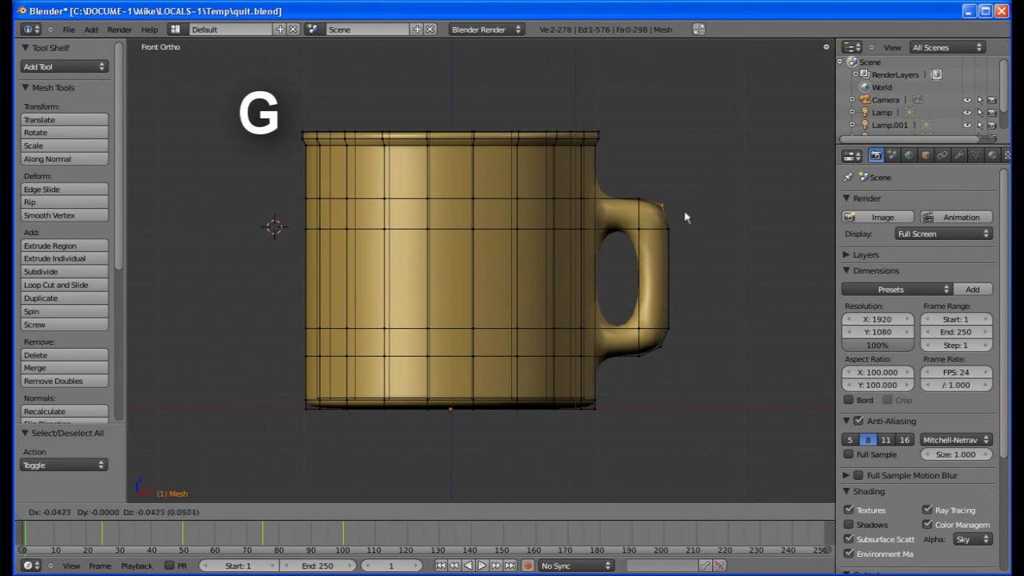
left_click(683, 212)
Step: Add a centred edge loop across the handle and return to object mode
key("a")
key("ctrl+r")
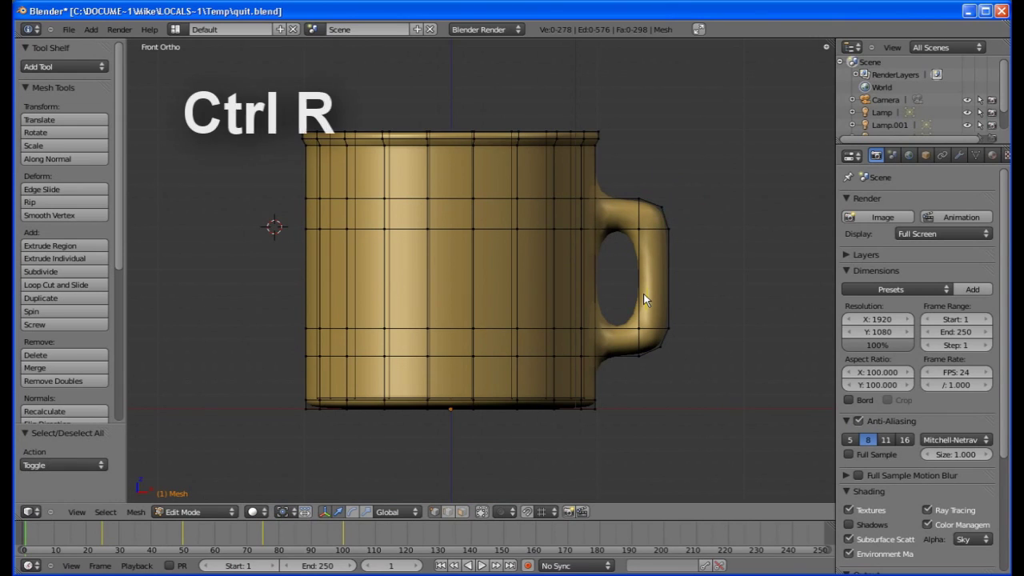
left_click(648, 286)
right_click(648, 286)
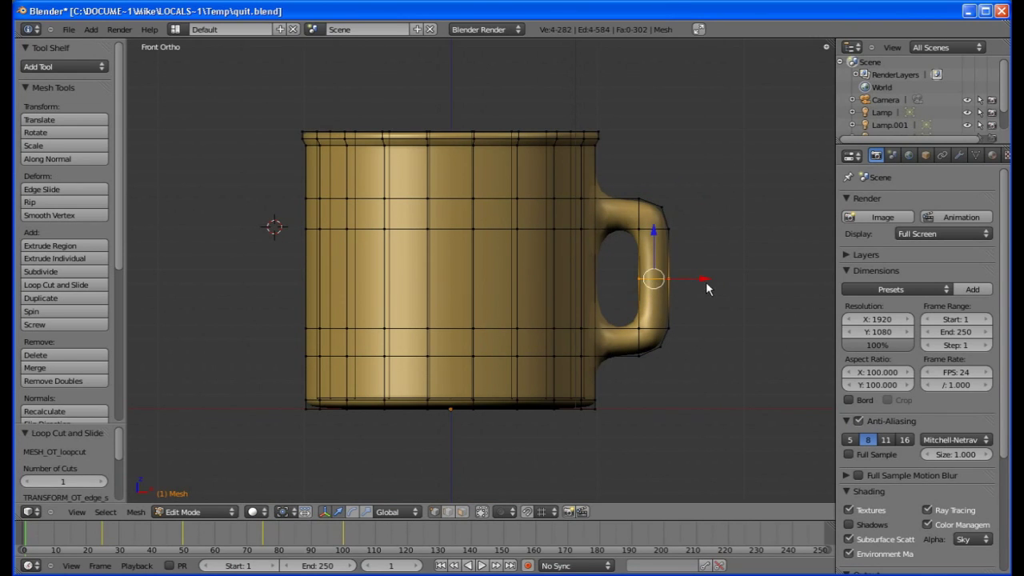
key("Tab")
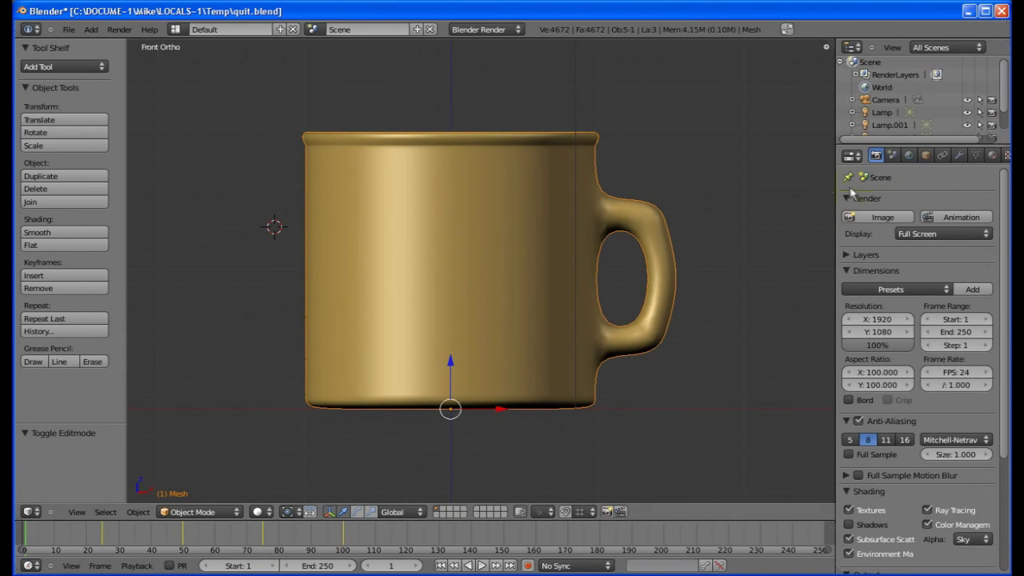
Step: Set the output to QuickTime at c:\movie.mov and the Resolution % to 100%
scroll(704, 168, "down", 1)
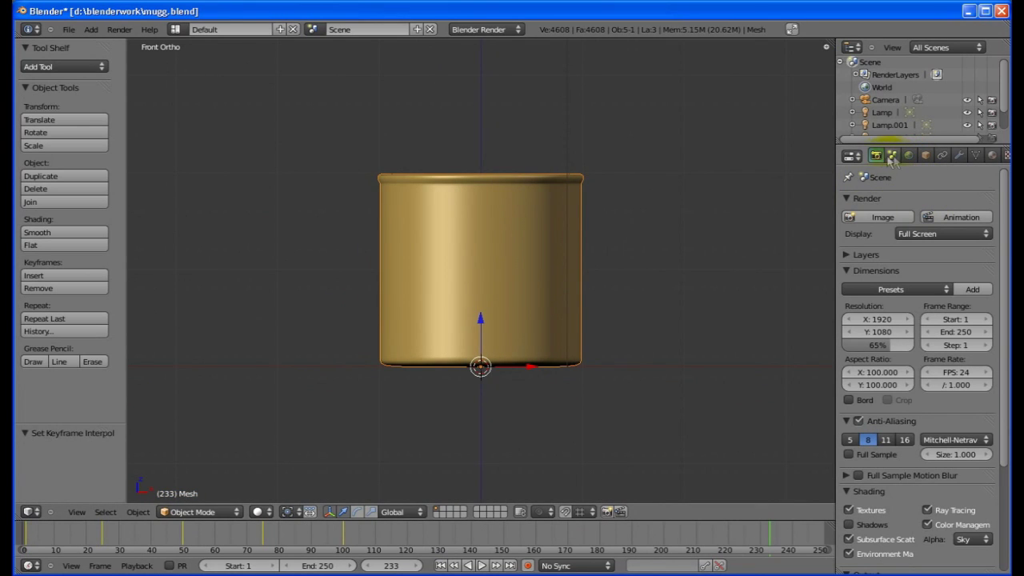
scroll(971, 354, "down", 5)
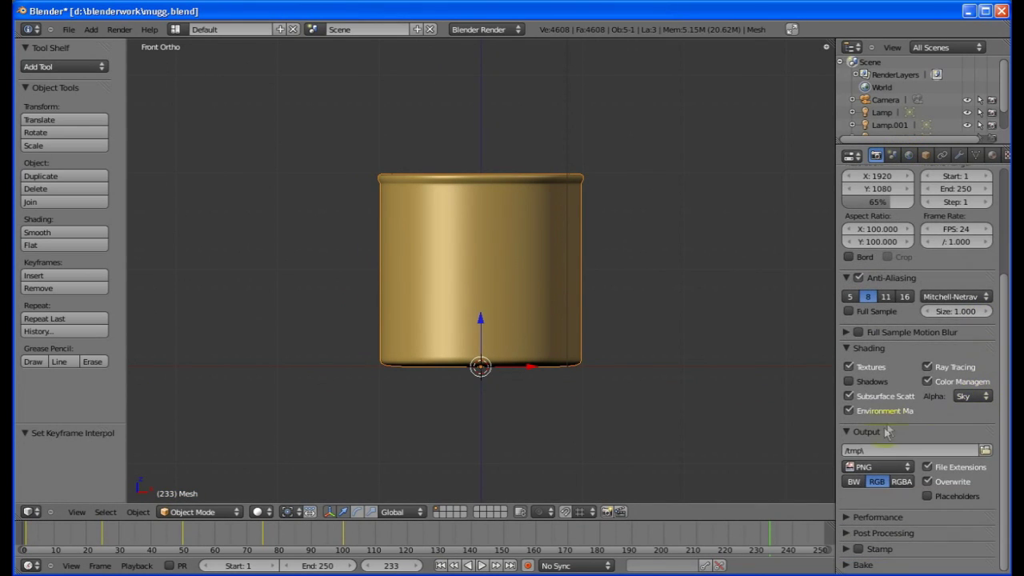
left_click(876, 467)
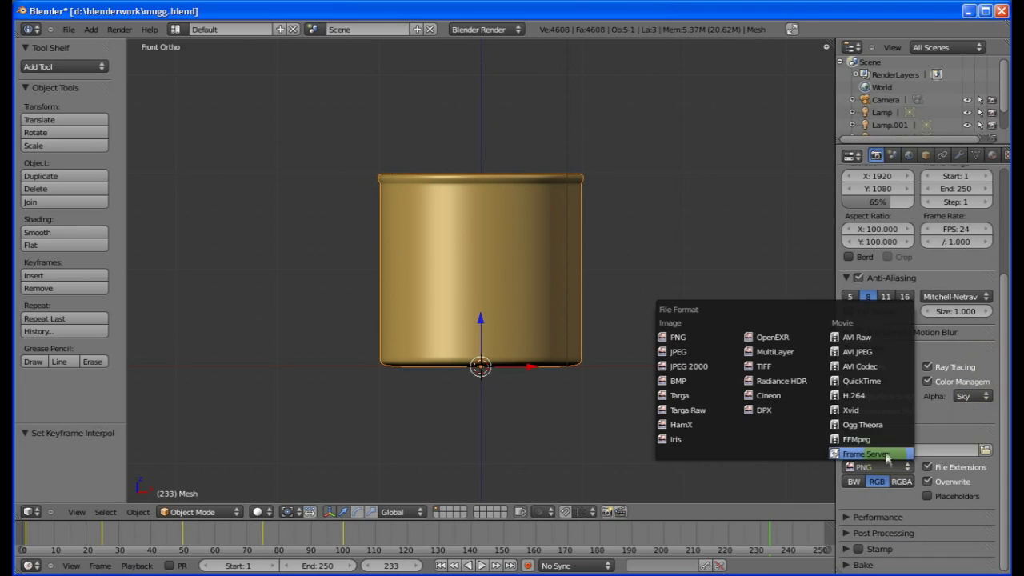
left_click(860, 381)
left_click(874, 450)
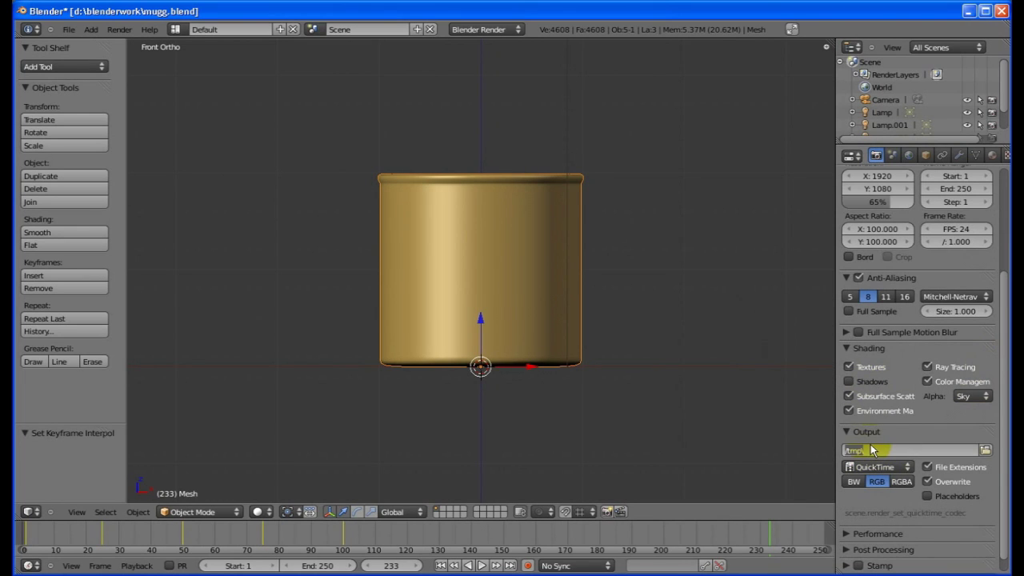
type("c:\\movie.mov")
key("Return")
scroll(913, 379, "up", 5)
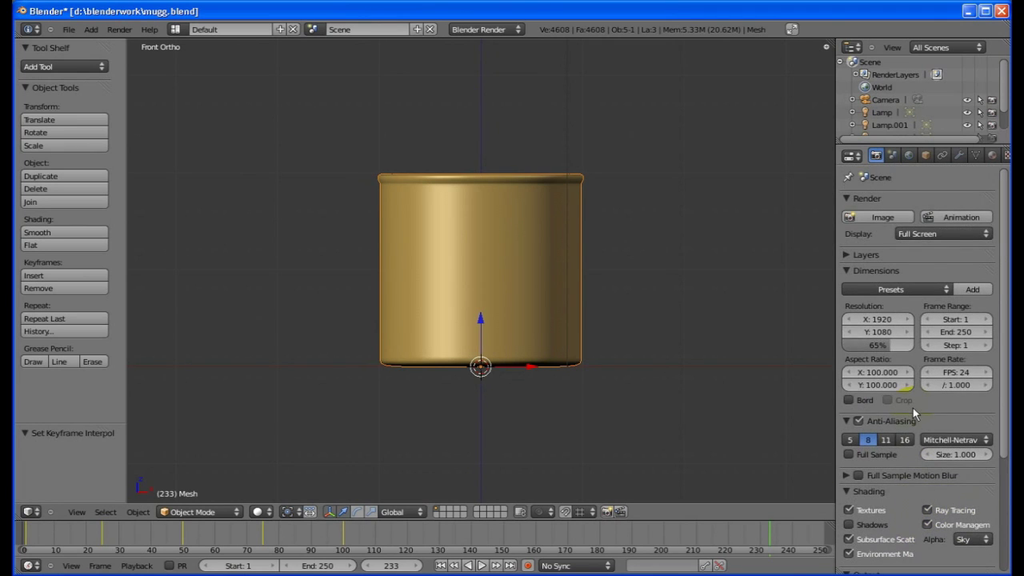
left_click_drag(877, 345, 904, 345)
Step: Render the full animation of the golden mug to the QuickTime movie
left_click(957, 221)
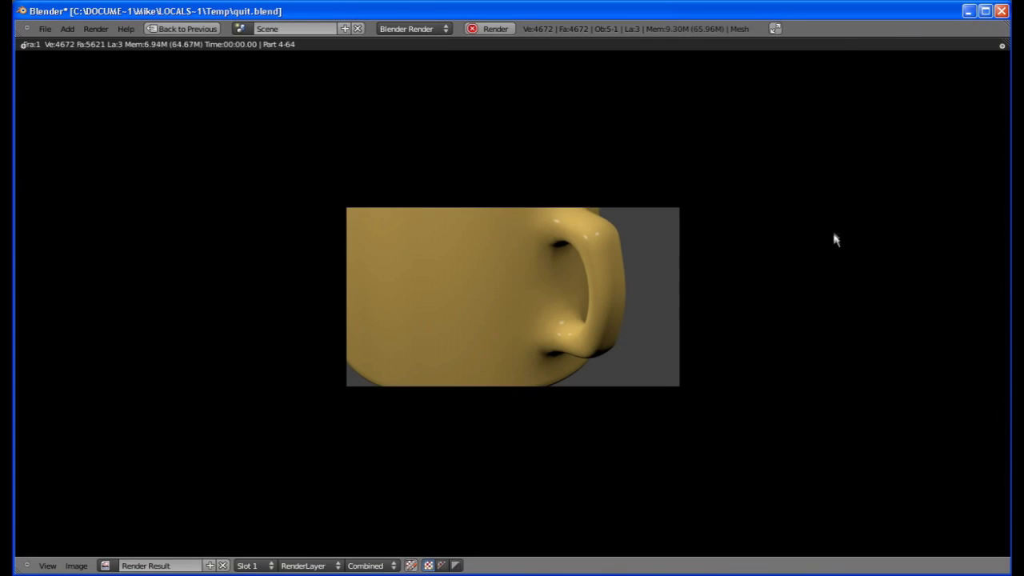